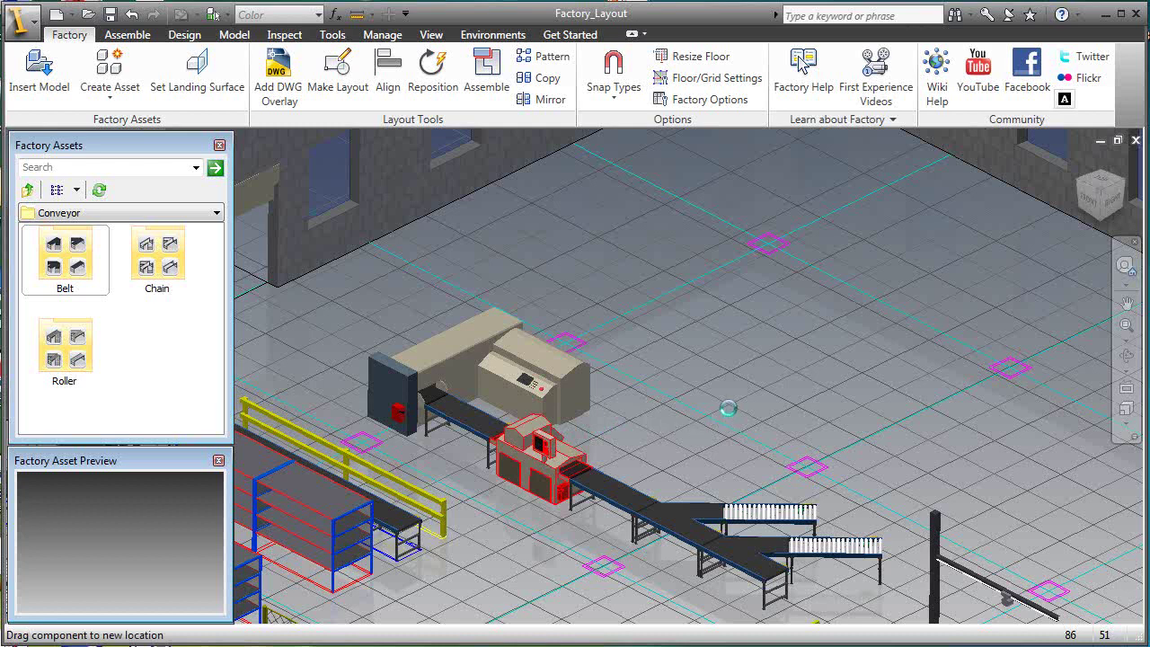
# Pull the inspection machine out of the conveyor line and attach one Horizontal Curve Belt Conveyor to the package station's straight conveyor end
pyautogui.moveTo(727, 409); pyautogui.dragTo(726, 449)
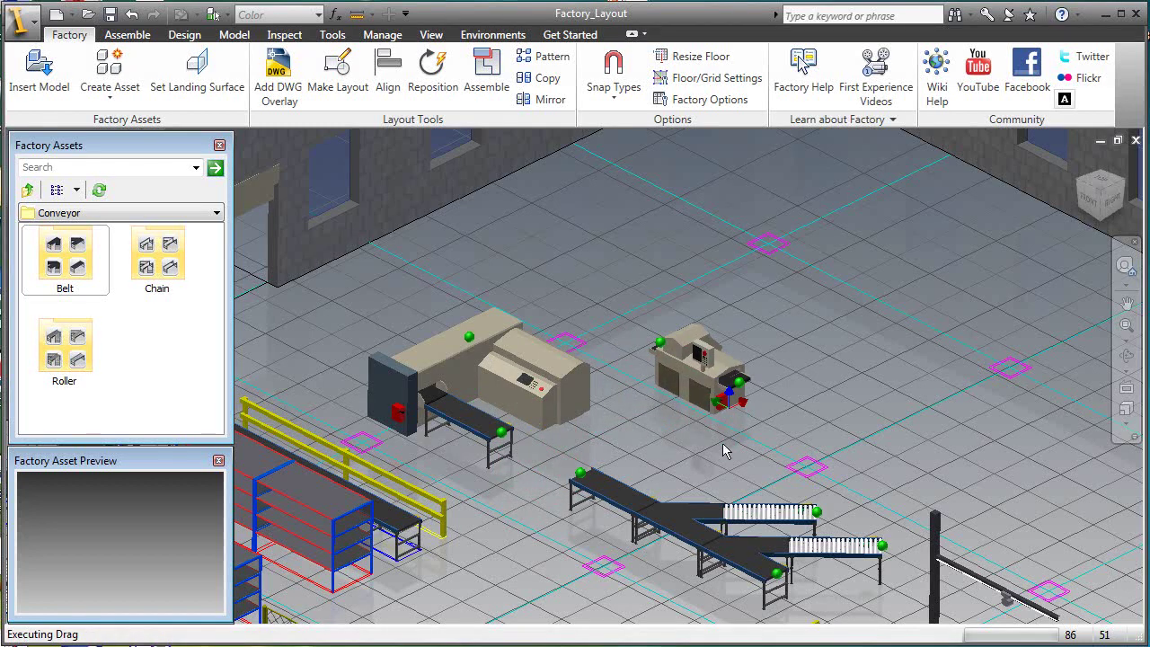
pyautogui.doubleClick(54, 263)
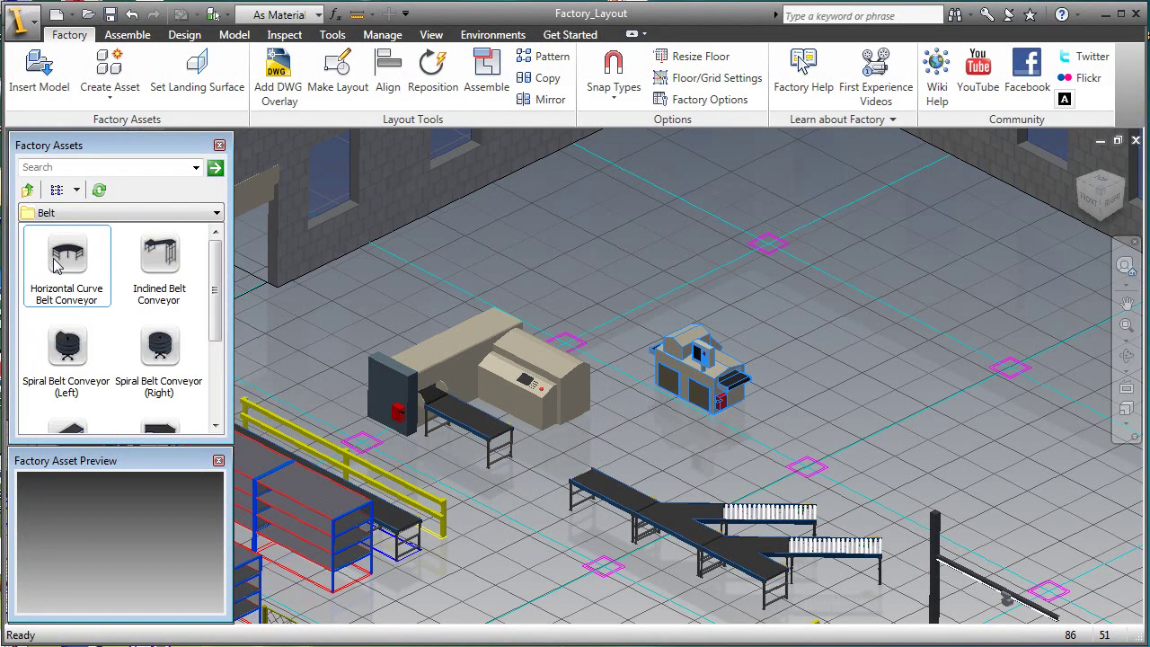
pyautogui.click(65, 258)
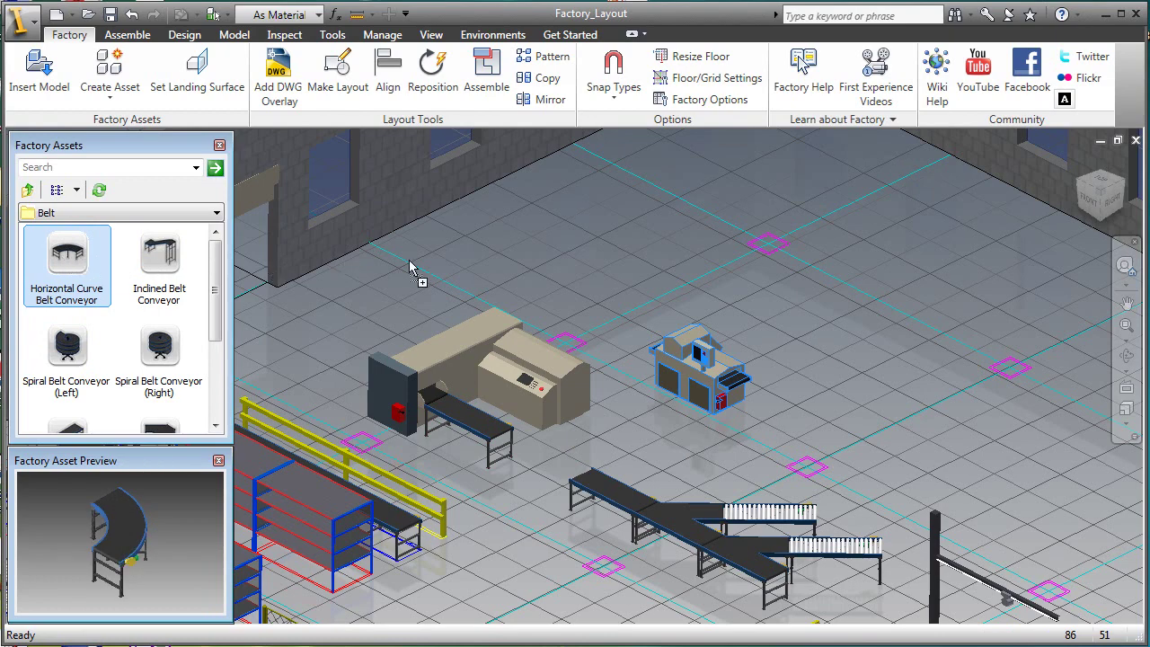
pyautogui.moveTo(409, 268); pyautogui.dragTo(583, 264)
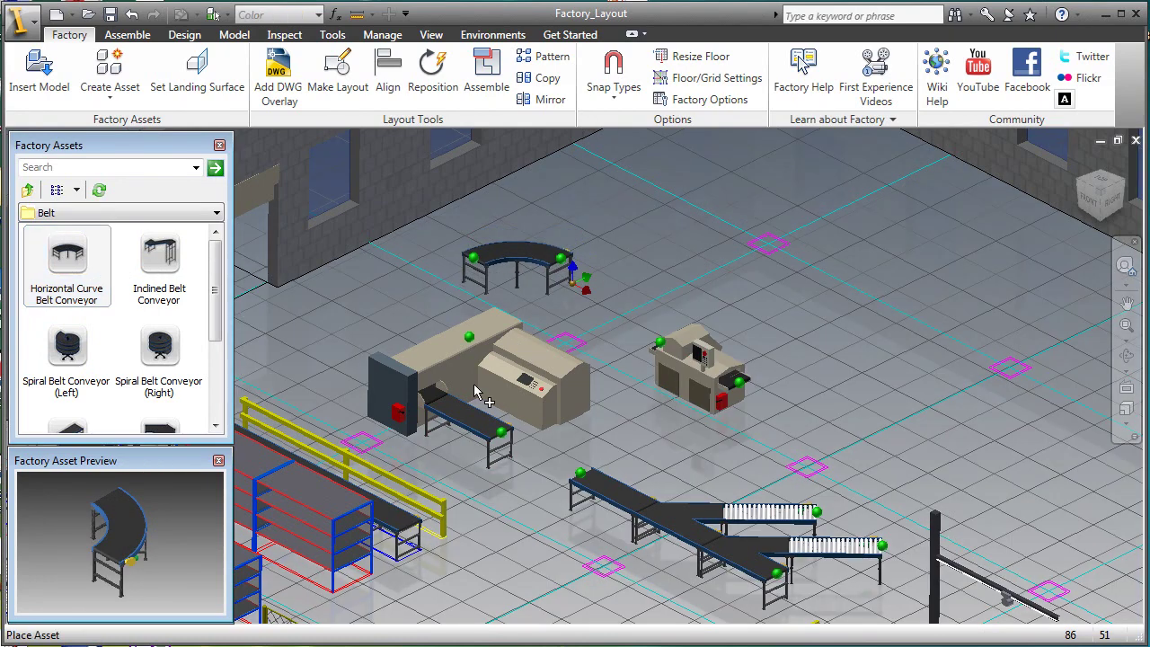
pyautogui.click(562, 469)
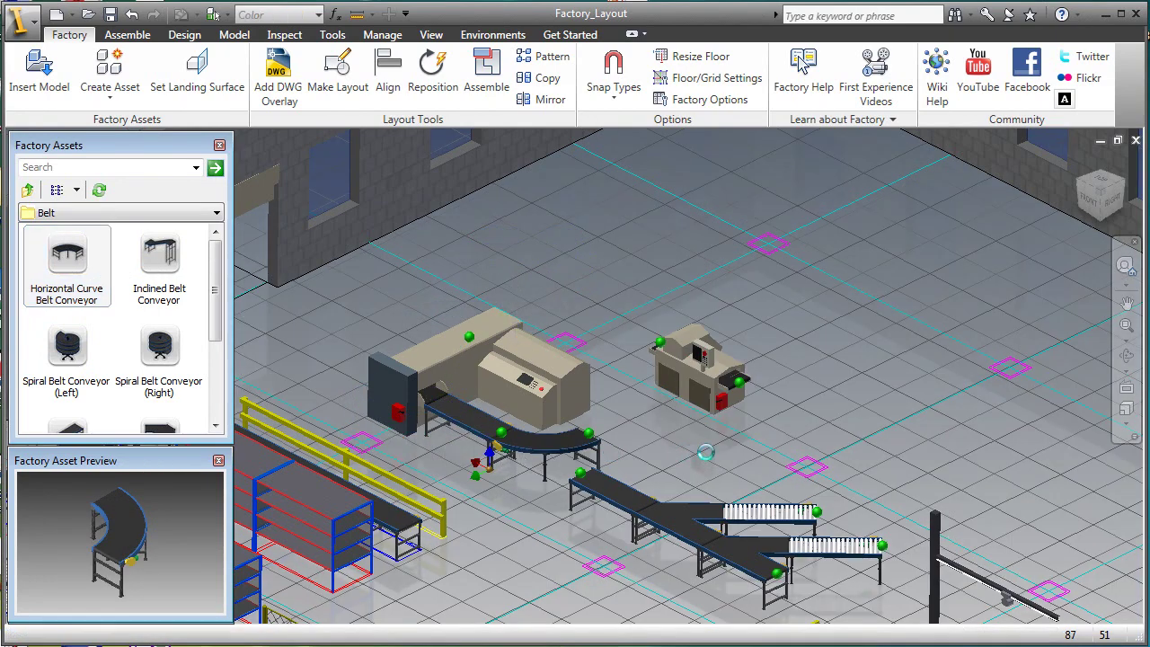
pyautogui.rightClick(765, 321)
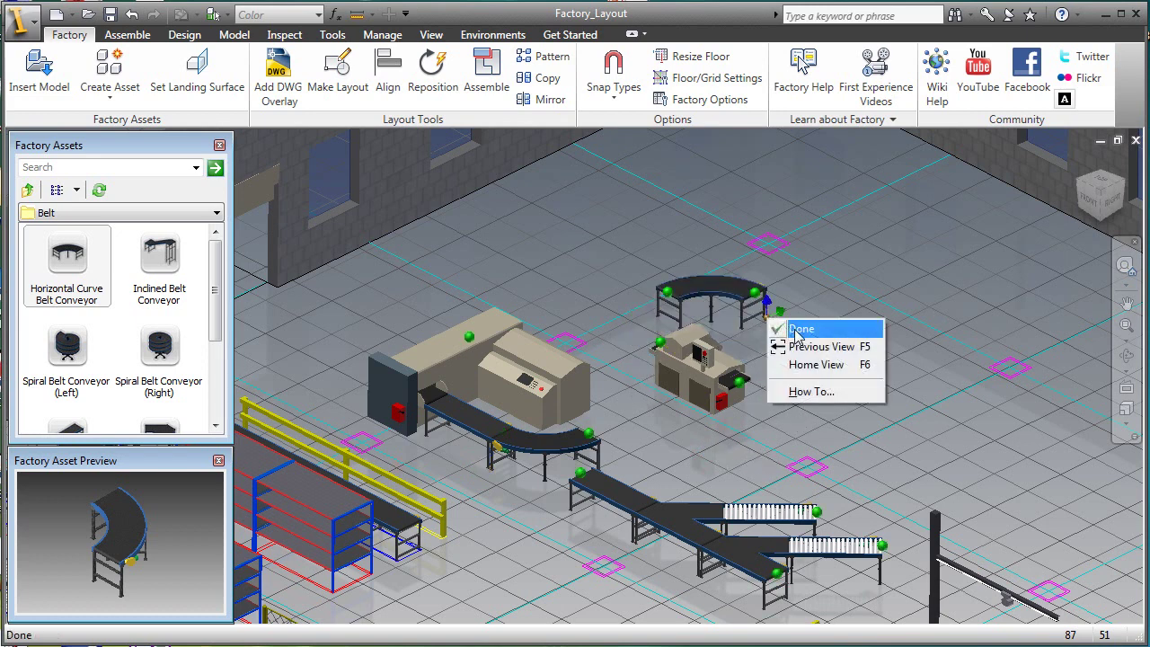
pyautogui.press('Escape')
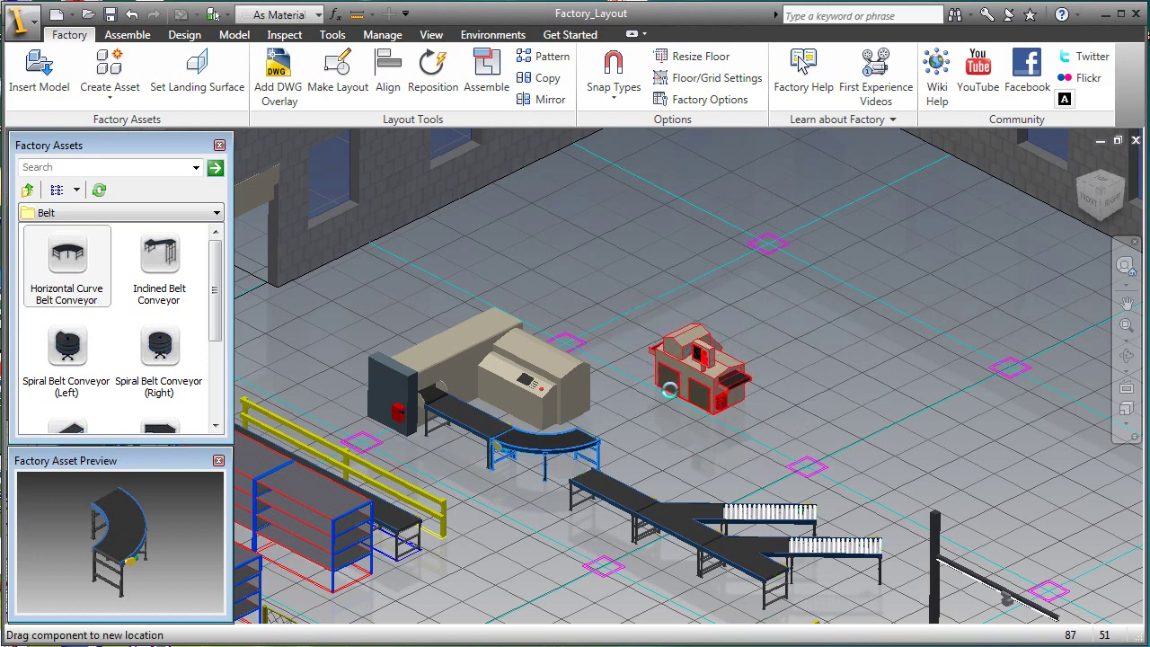
# Snap the inspection machine onto the curved conveyor's free end and connect the branching conveyor line to the machine's outlet
pyautogui.moveTo(669, 390); pyautogui.dragTo(654, 485)
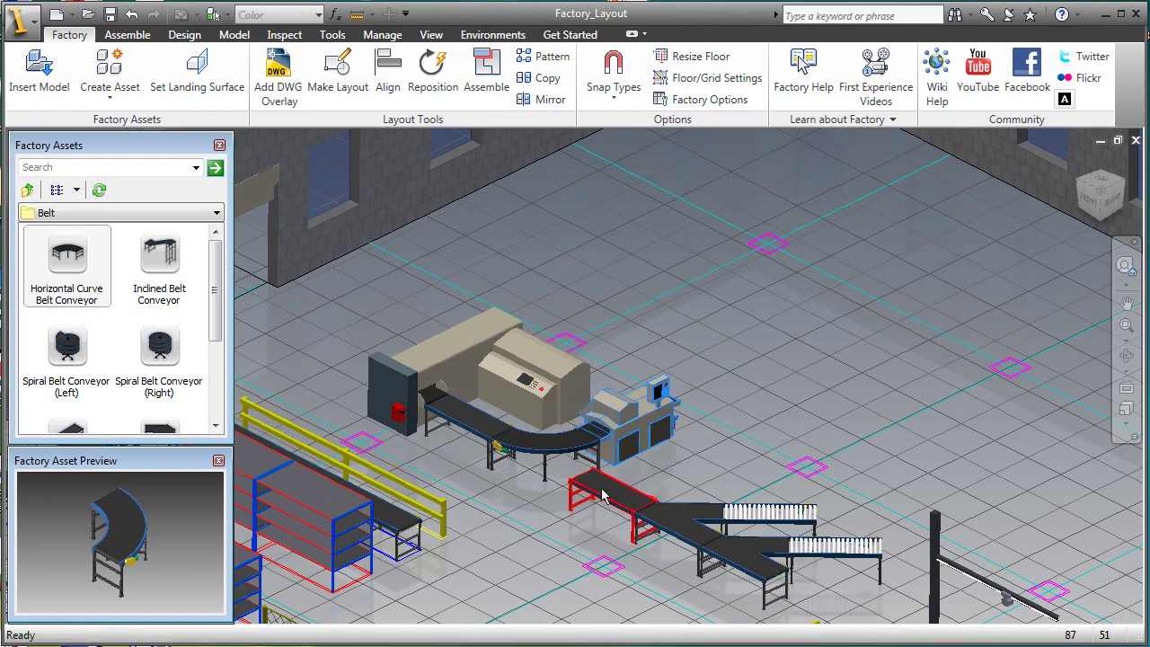
pyautogui.moveTo(680, 482); pyautogui.dragTo(742, 454)
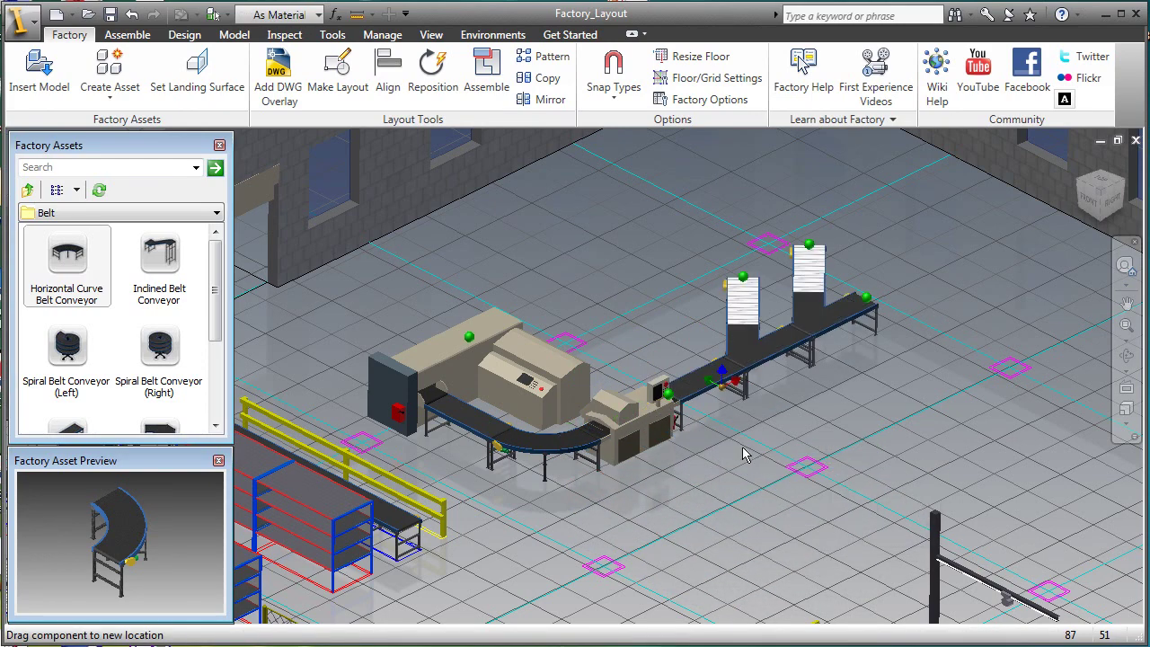
pyautogui.moveTo(776, 510); pyautogui.dragTo(778, 521)
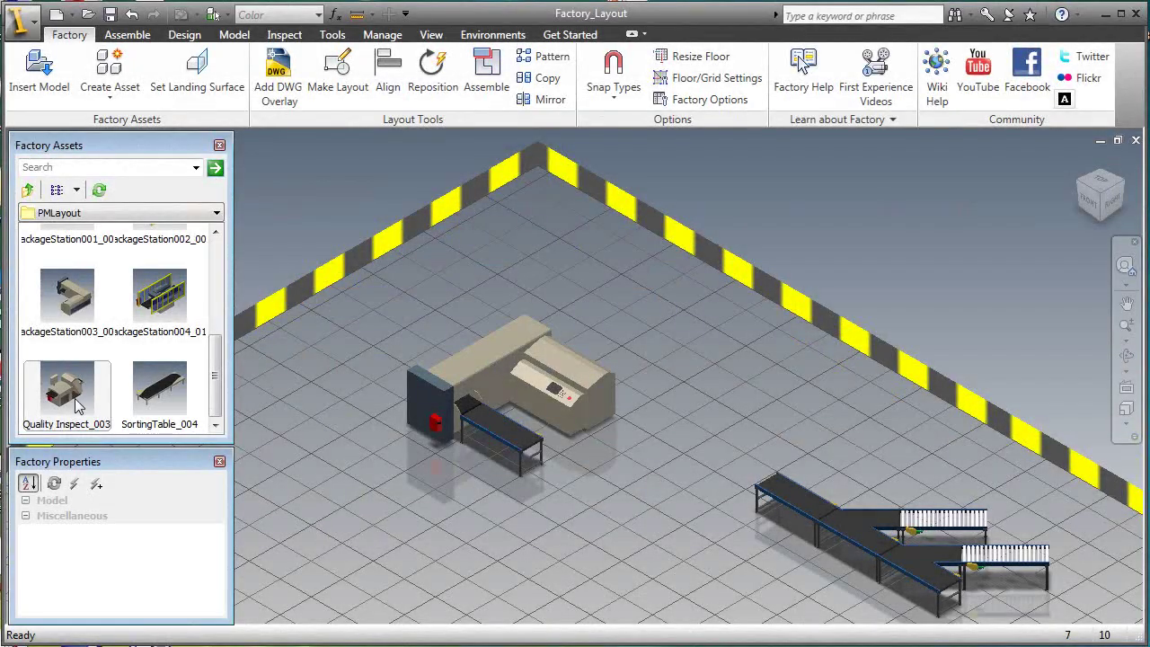
# Insert one Quality Inspect_003 asset at the end of the package station's conveyor and move the branching conveyor line toward it
pyautogui.moveTo(77, 406); pyautogui.dragTo(80, 401)
pyautogui.moveTo(315, 488); pyautogui.dragTo(555, 485)
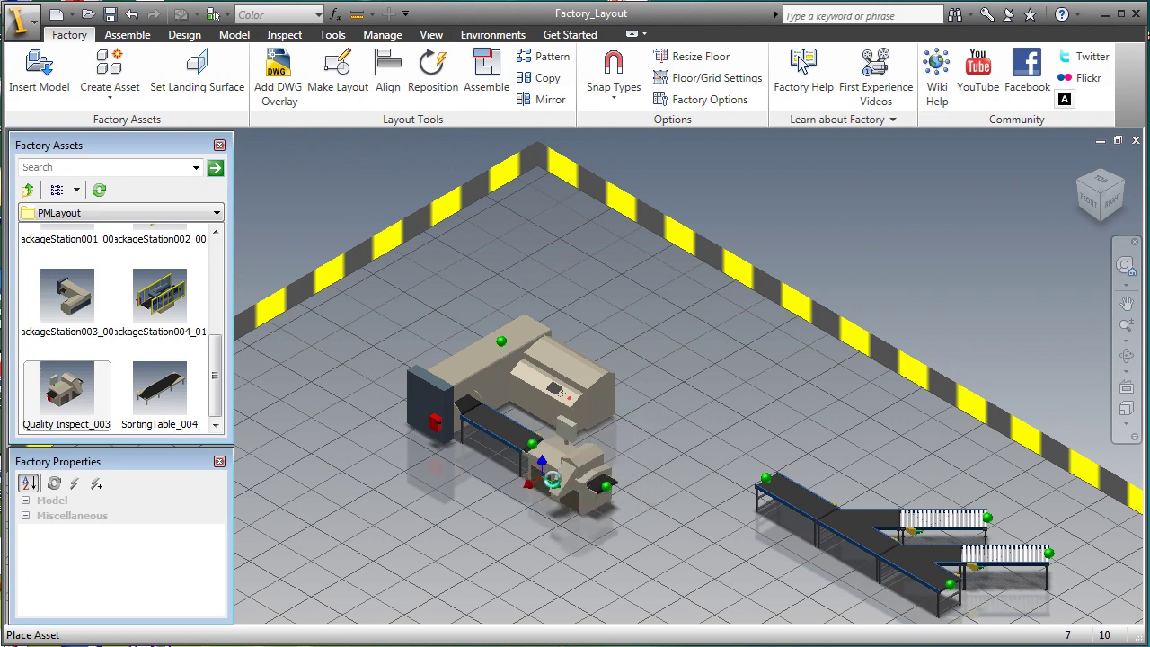
pyautogui.click(551, 480)
pyautogui.rightClick(409, 551)
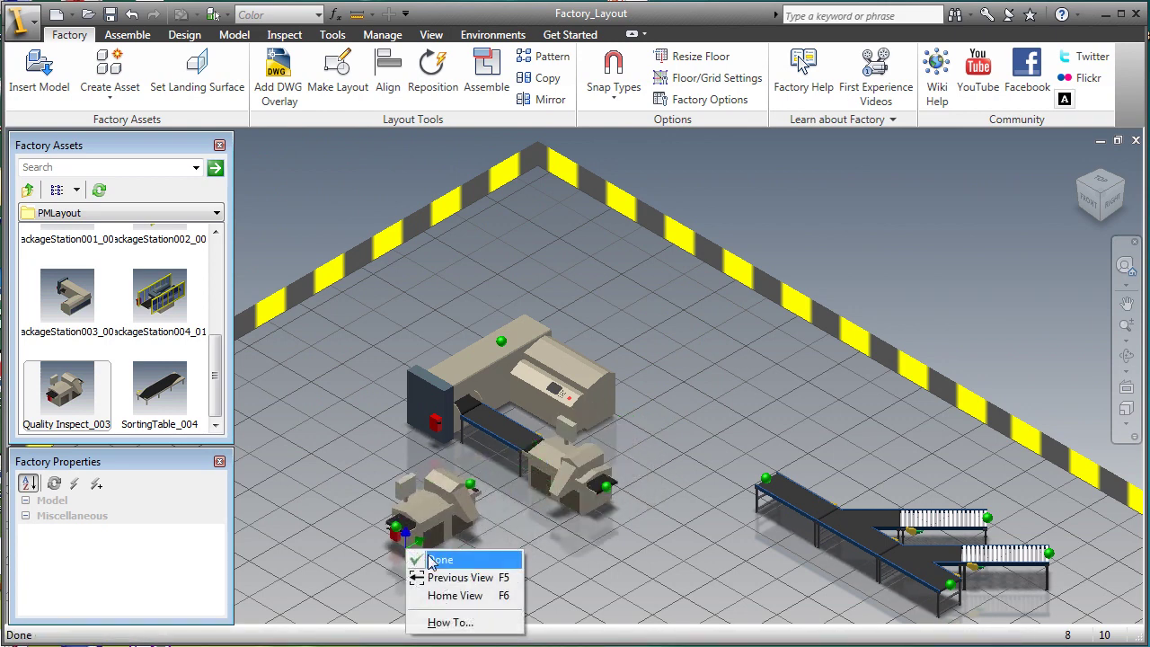
pyautogui.click(440, 559)
pyautogui.moveTo(778, 501); pyautogui.dragTo(699, 549)
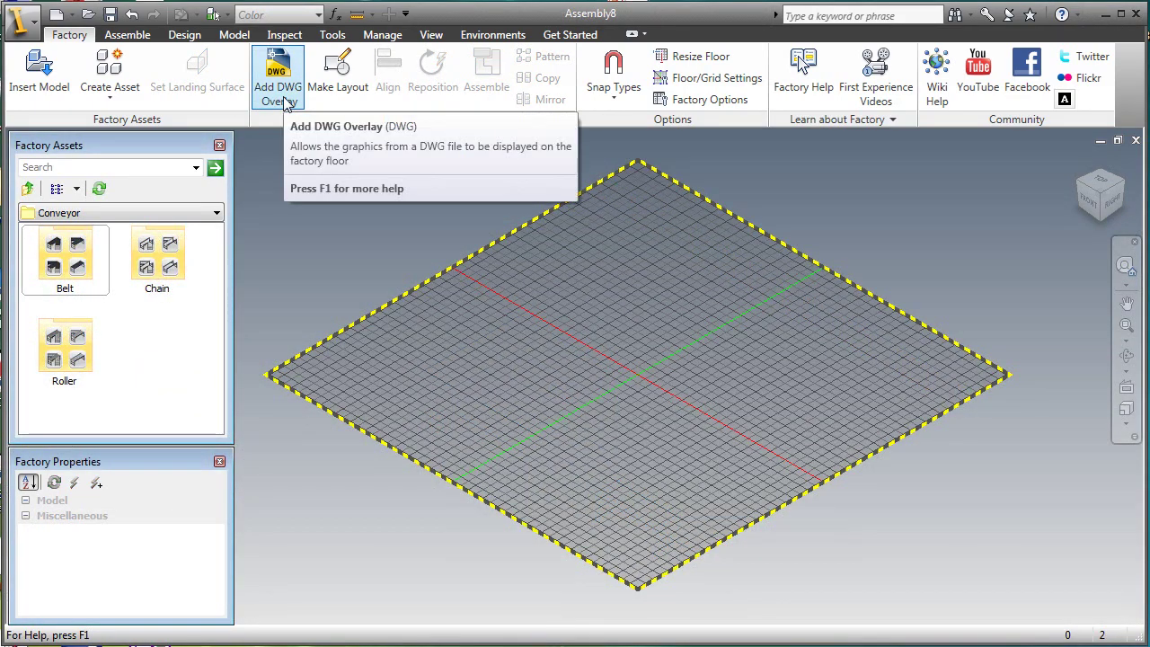
# Add the Factory Facility 2D drawing as a DWG overlay on the empty factory floor
pyautogui.click(286, 101)
pyautogui.click(528, 331)
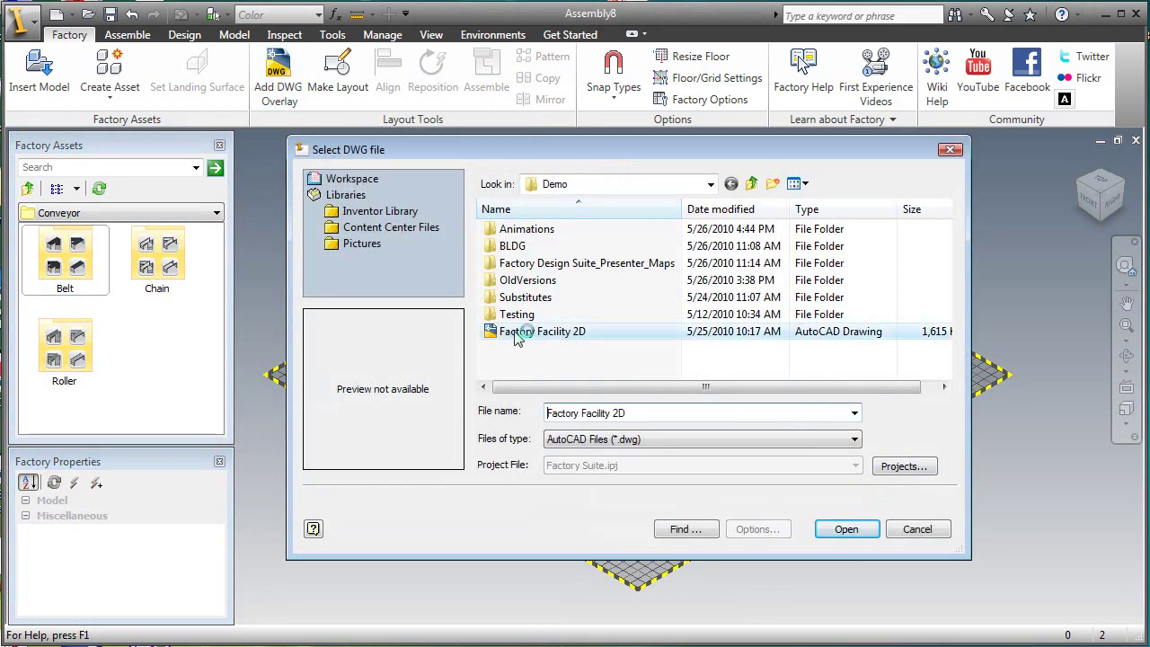
pyautogui.click(832, 528)
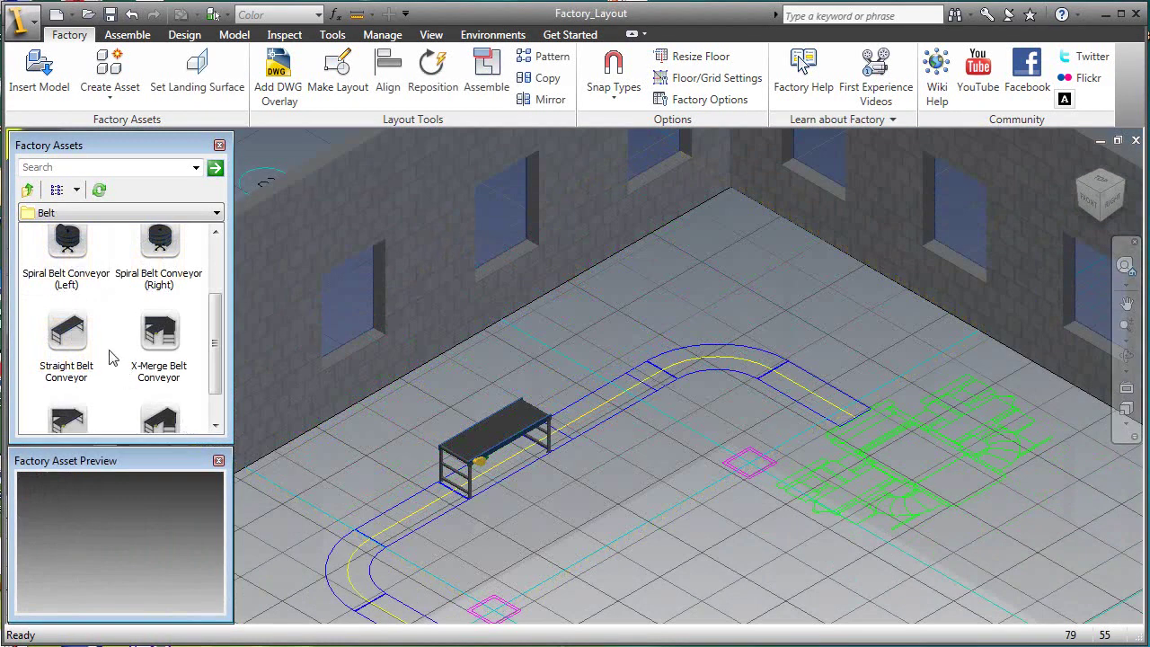
# Attach a Straight Belt Conveyor to the lower end of the existing straight conveyor along the overlay path
pyautogui.moveTo(81, 341)
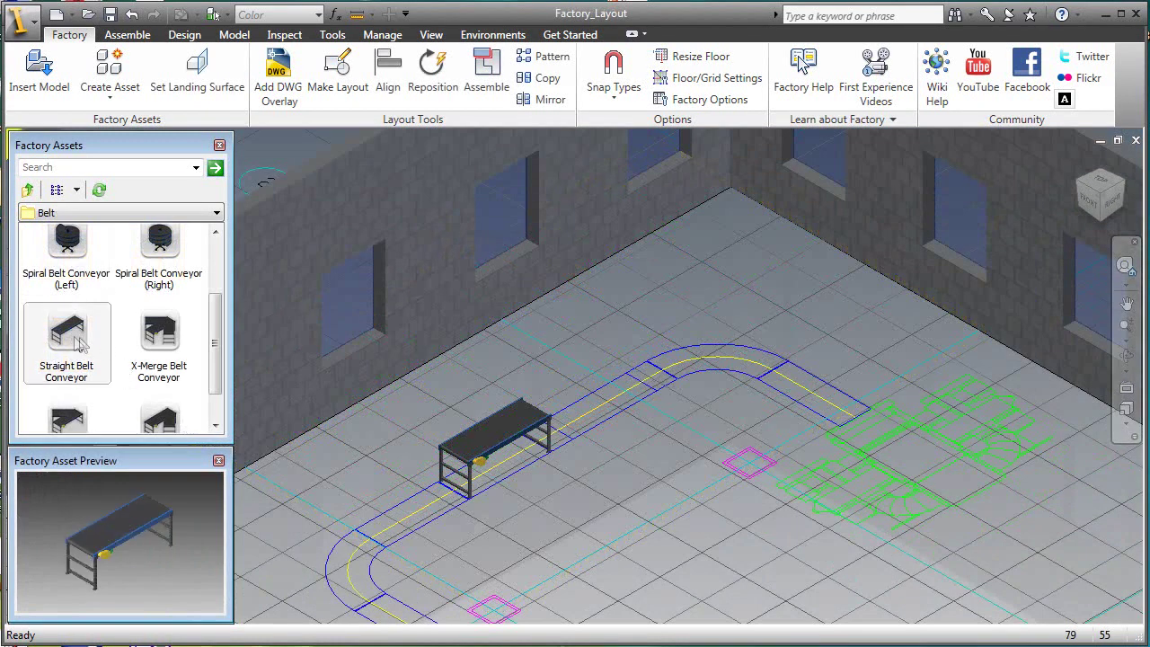
pyautogui.moveTo(538, 597); pyautogui.dragTo(535, 584)
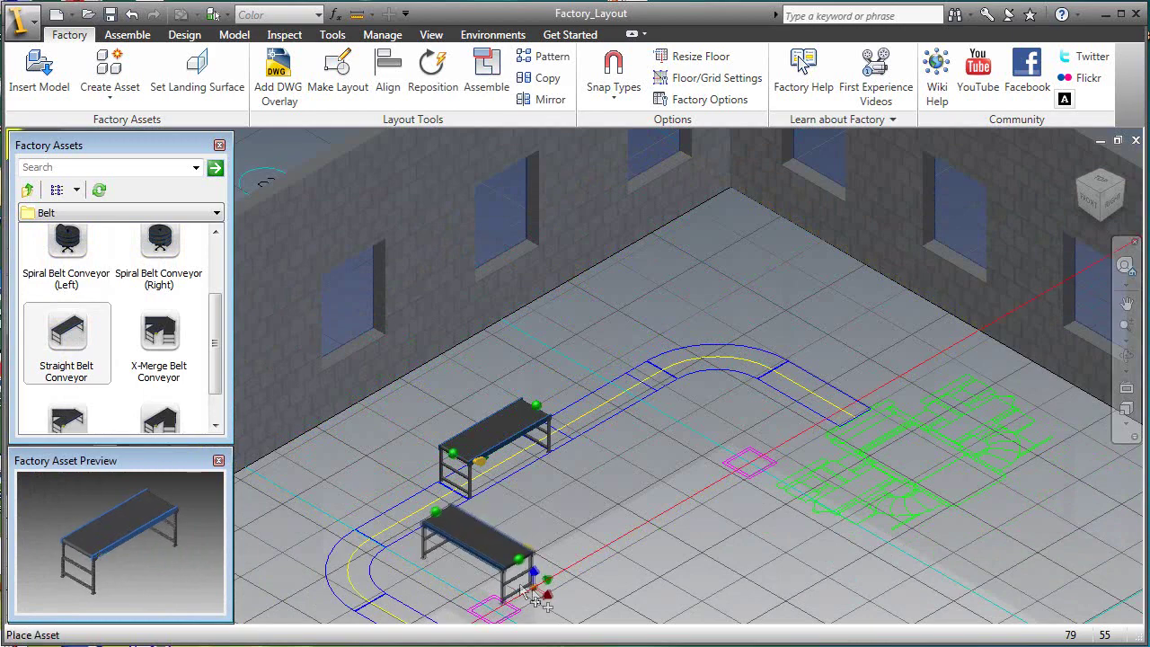
pyautogui.click(539, 543)
# Attach an Inclined Belt Conveyor to the straight run's far end and continue it with an elevated Horizontal Curve Belt Conveyor
pyautogui.scroll(1, 162, 267)
pyautogui.moveTo(163, 266)
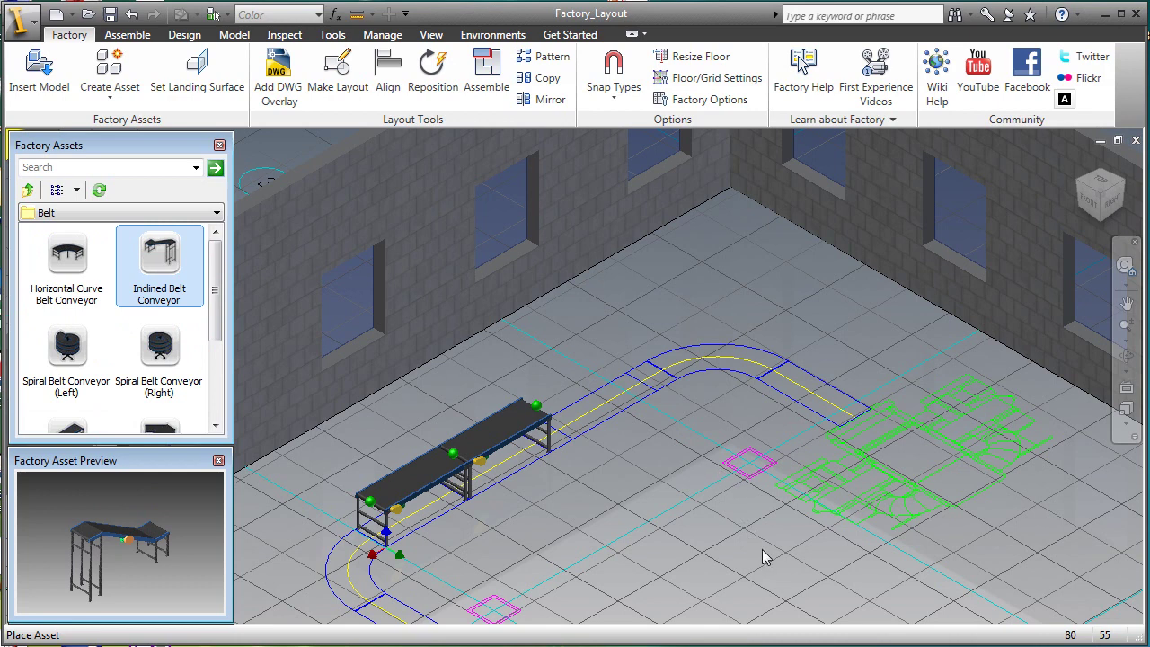
pyautogui.moveTo(761, 557); pyautogui.dragTo(670, 505)
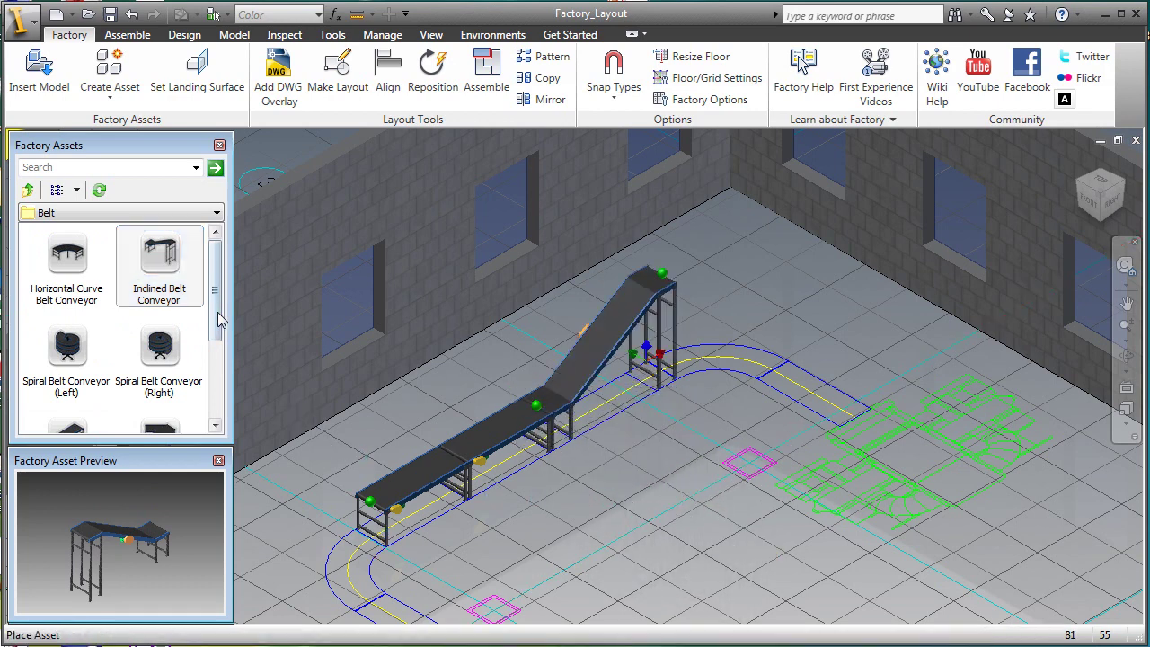
pyautogui.moveTo(79, 259)
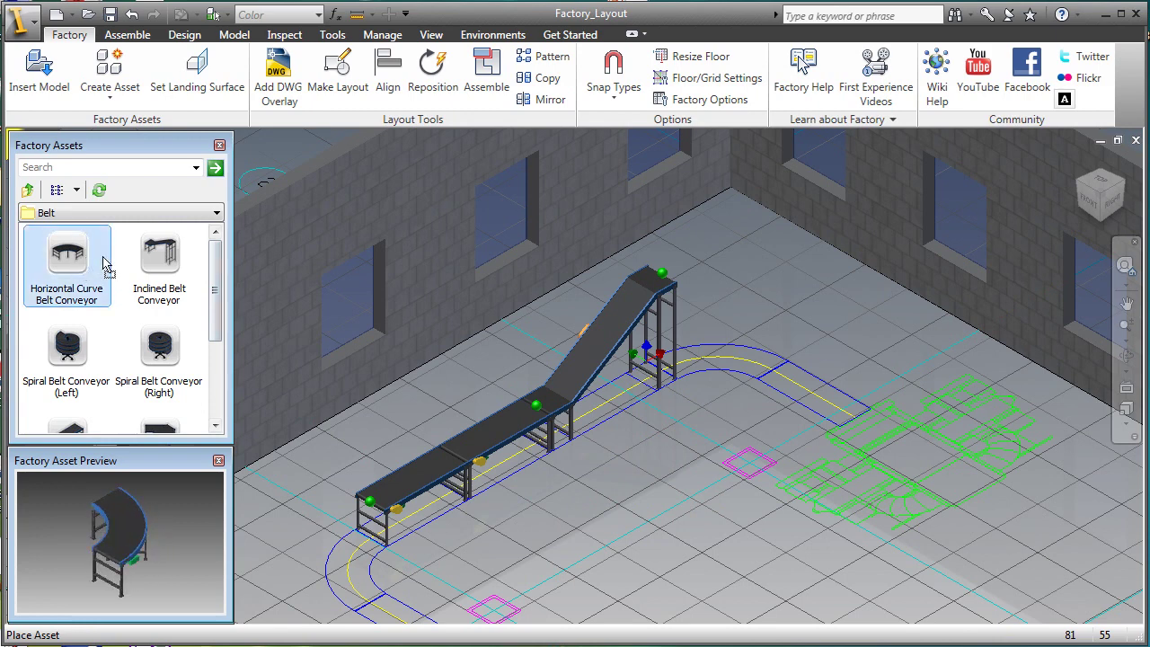
pyautogui.moveTo(885, 374); pyautogui.dragTo(880, 370)
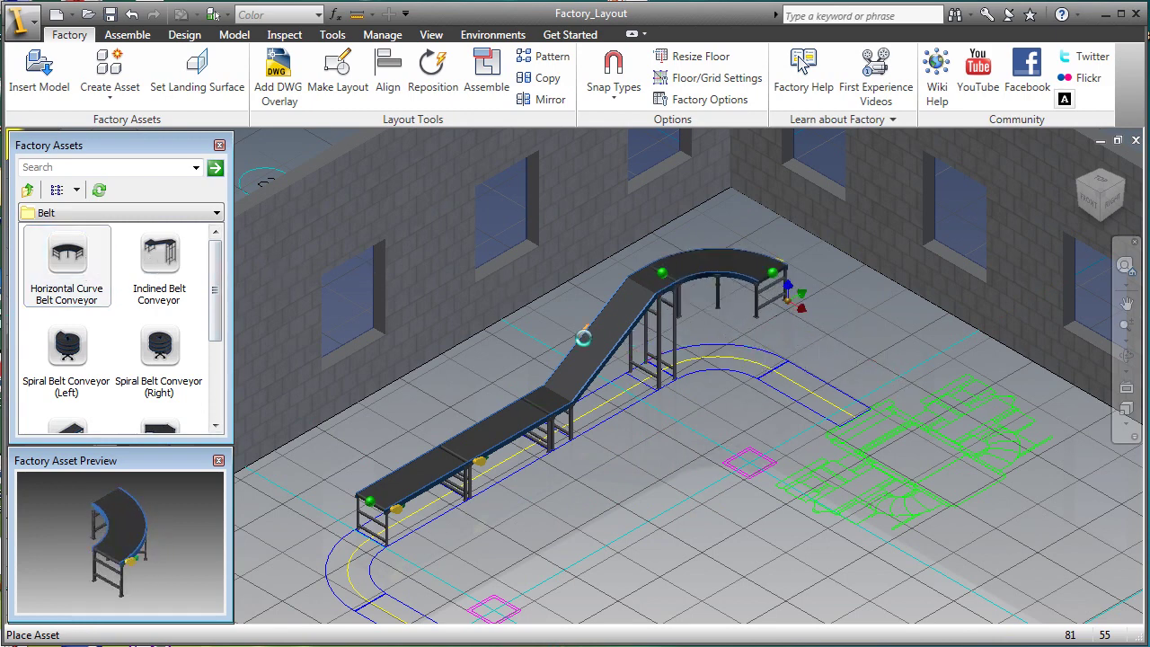
# Attach a Straight Belt Conveyor to the elevated curve's free end and finish placing assets
pyautogui.scroll(-1, 219, 274)
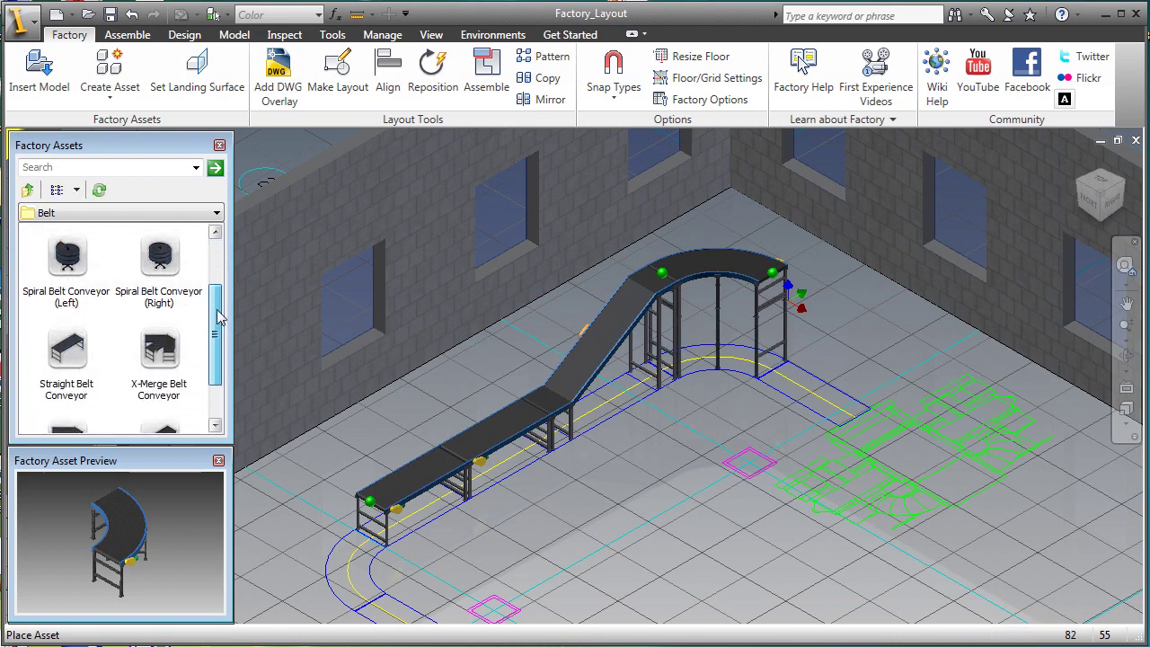
pyautogui.moveTo(88, 342)
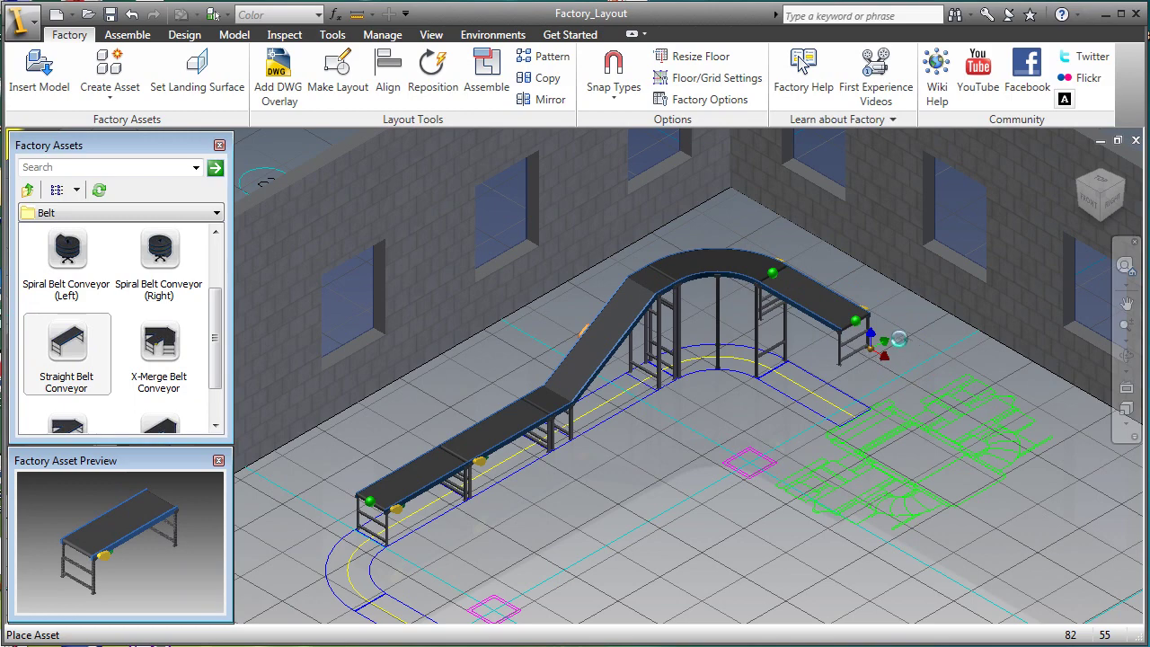
pyautogui.click(952, 354)
pyautogui.rightClick(949, 351)
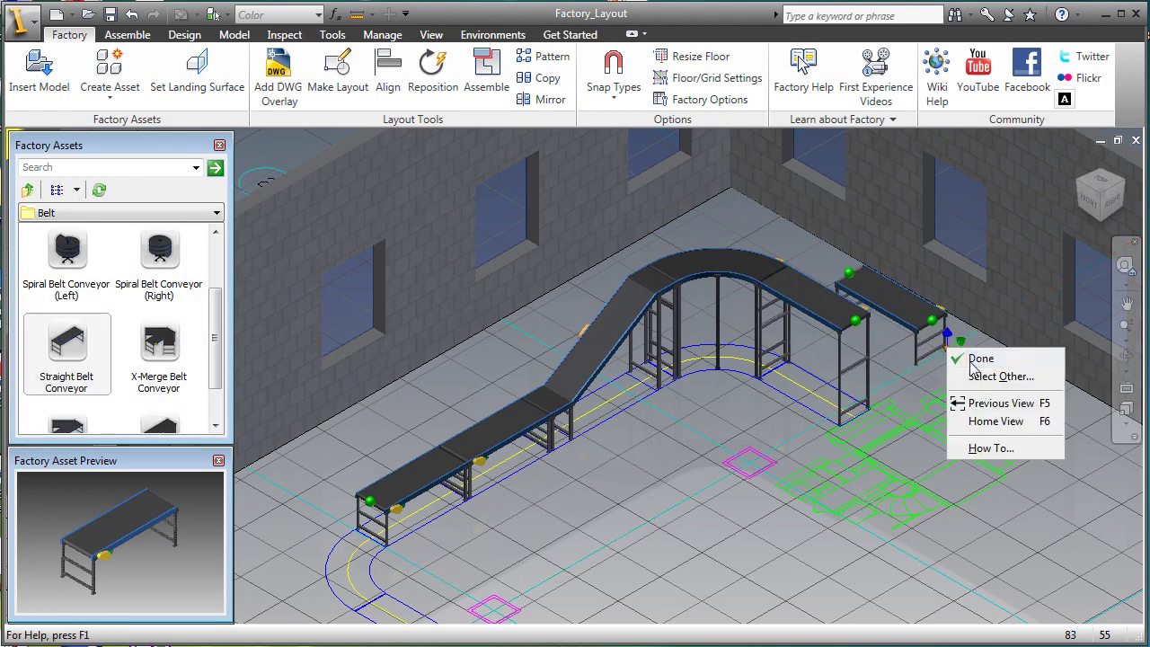
pyautogui.click(977, 359)
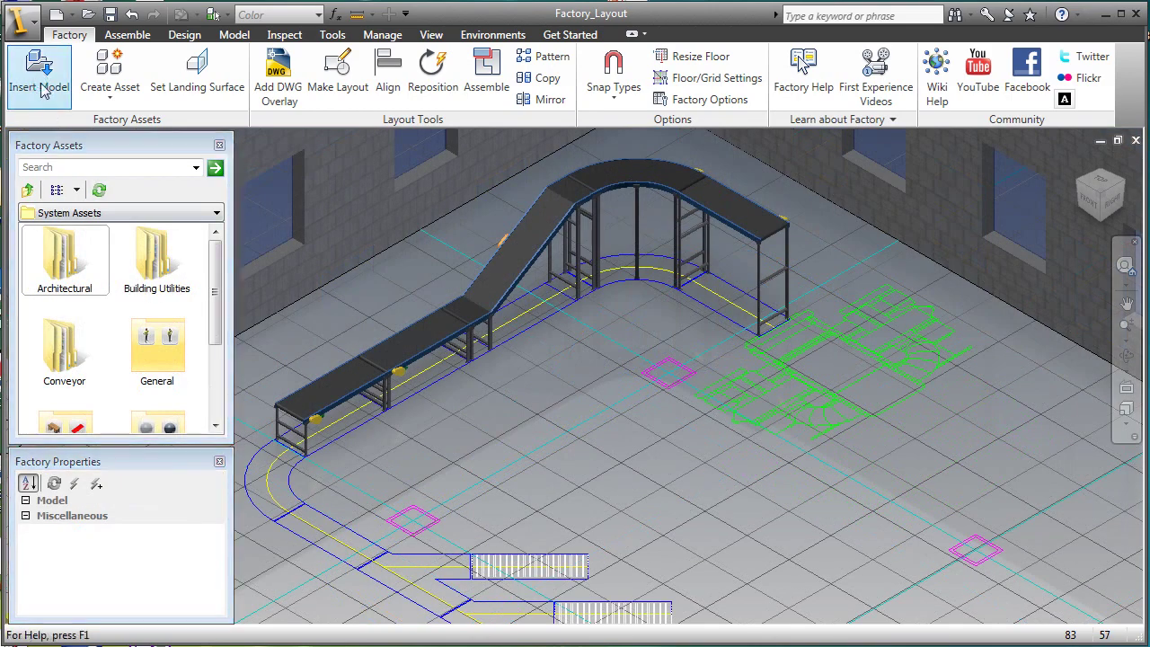
# Insert the external machine model into the factory layout and reorient it with the ZX, YZ and XY options
pyautogui.click(40, 85)
pyautogui.click(519, 338)
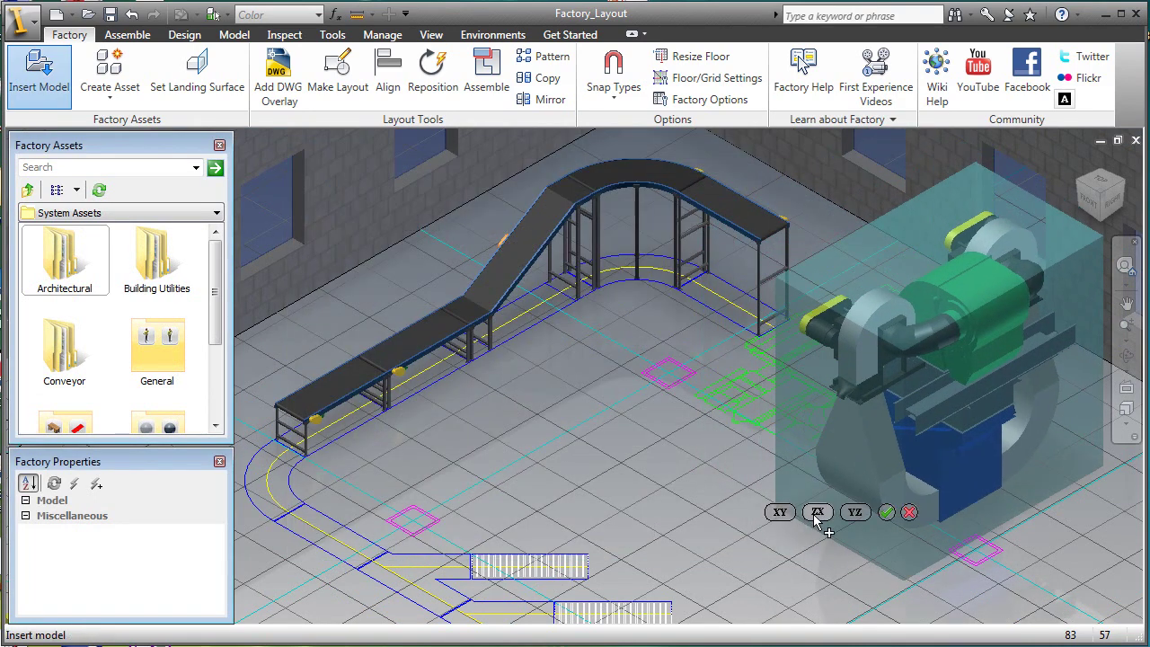
pyautogui.click(815, 516)
pyautogui.click(855, 513)
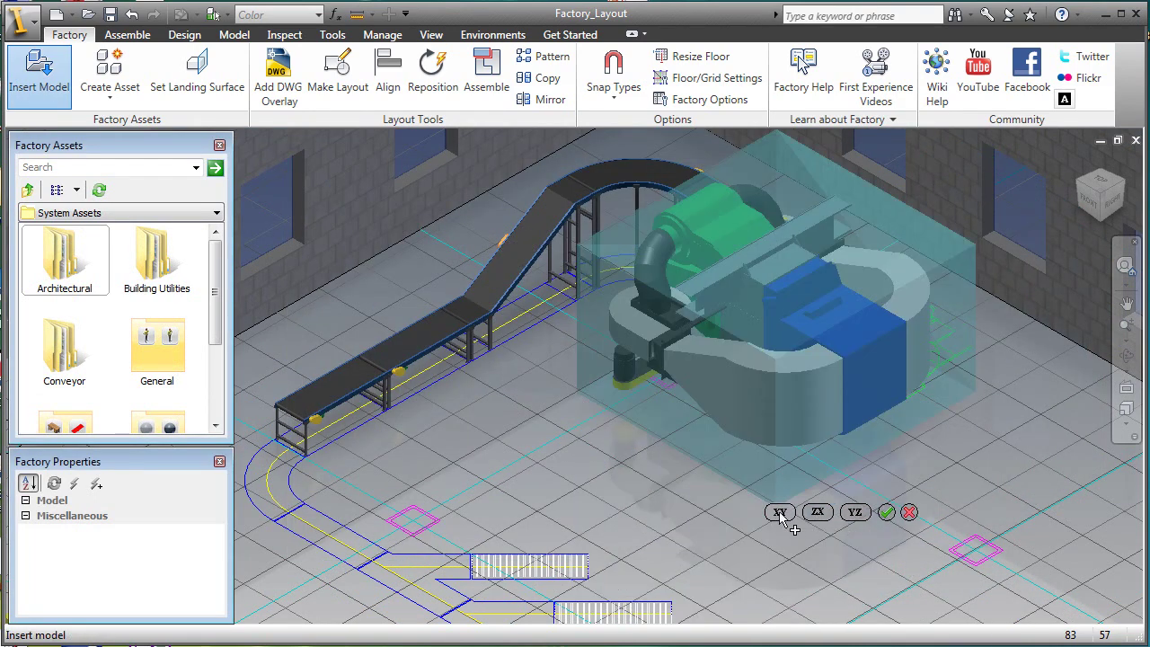
pyautogui.click(780, 514)
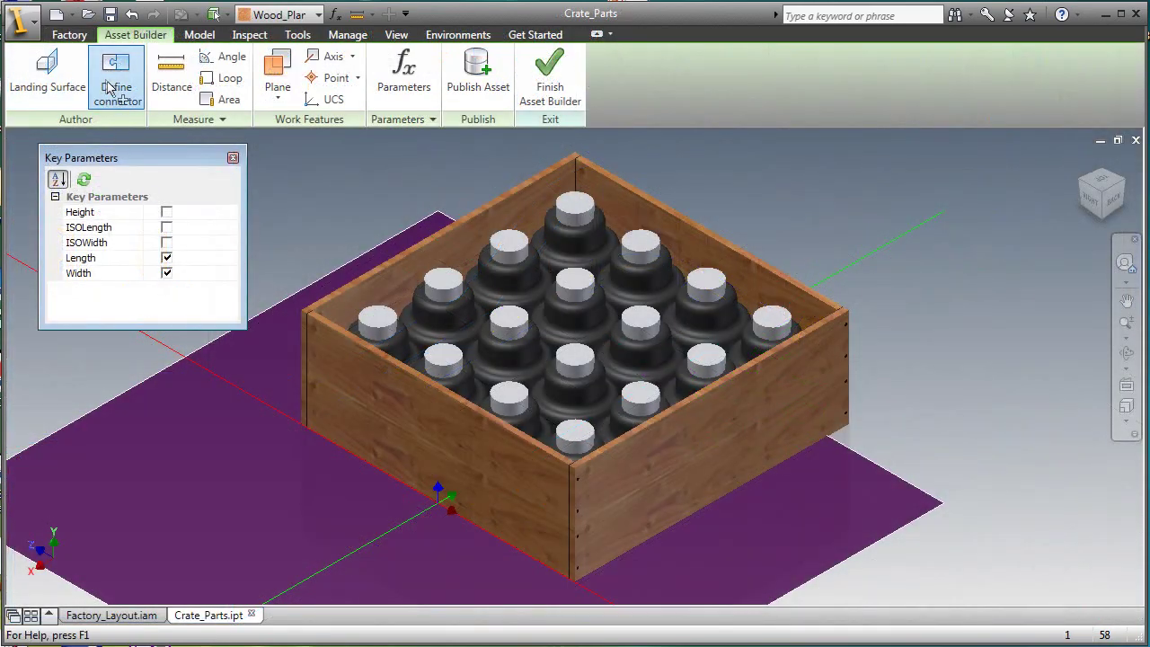
# Define a connector at the centre of the crate's side face, with its up direction along the vertical corner edge
pyautogui.click(116, 80)
pyautogui.click(675, 465)
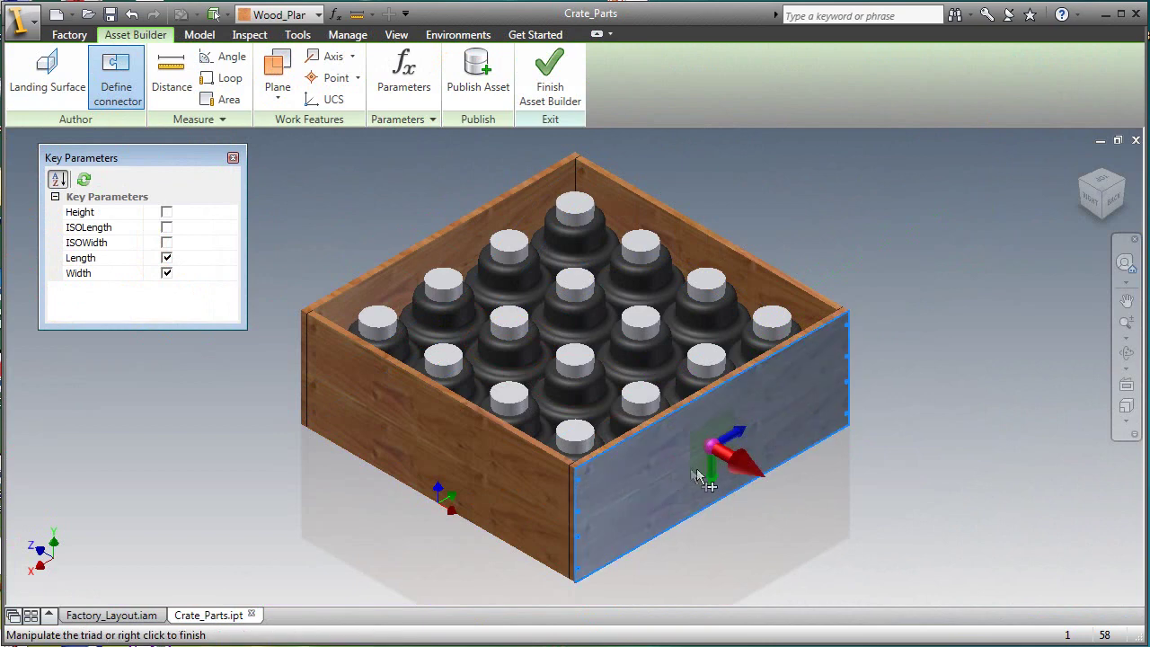
pyautogui.click(727, 446)
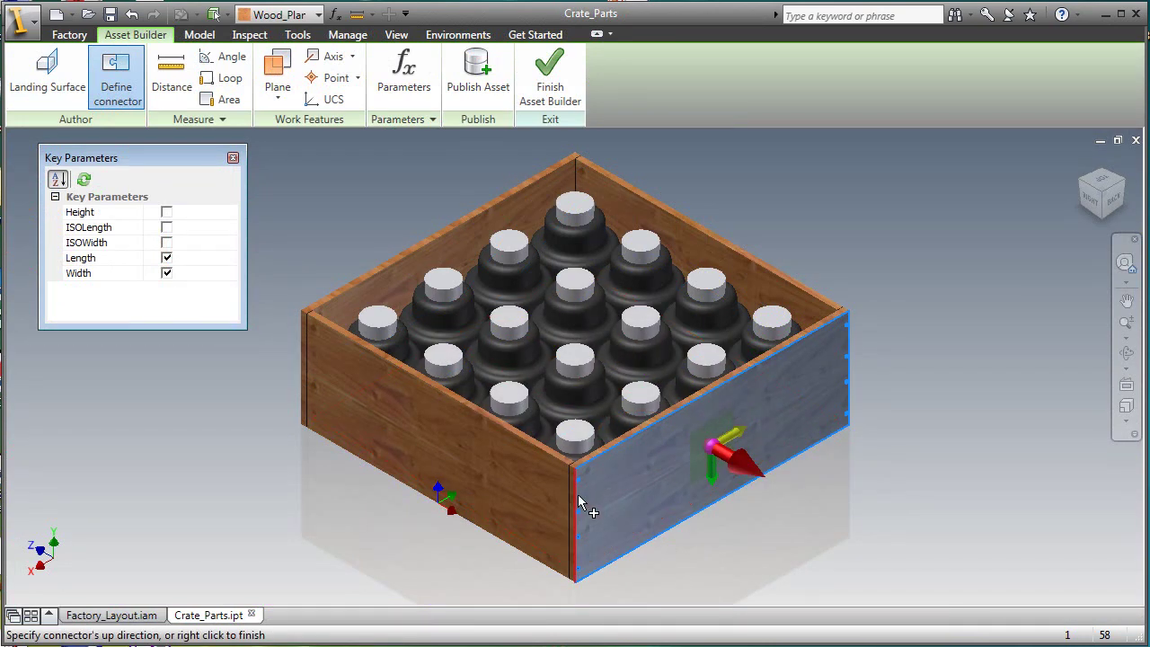
pyautogui.rightClick(335, 490)
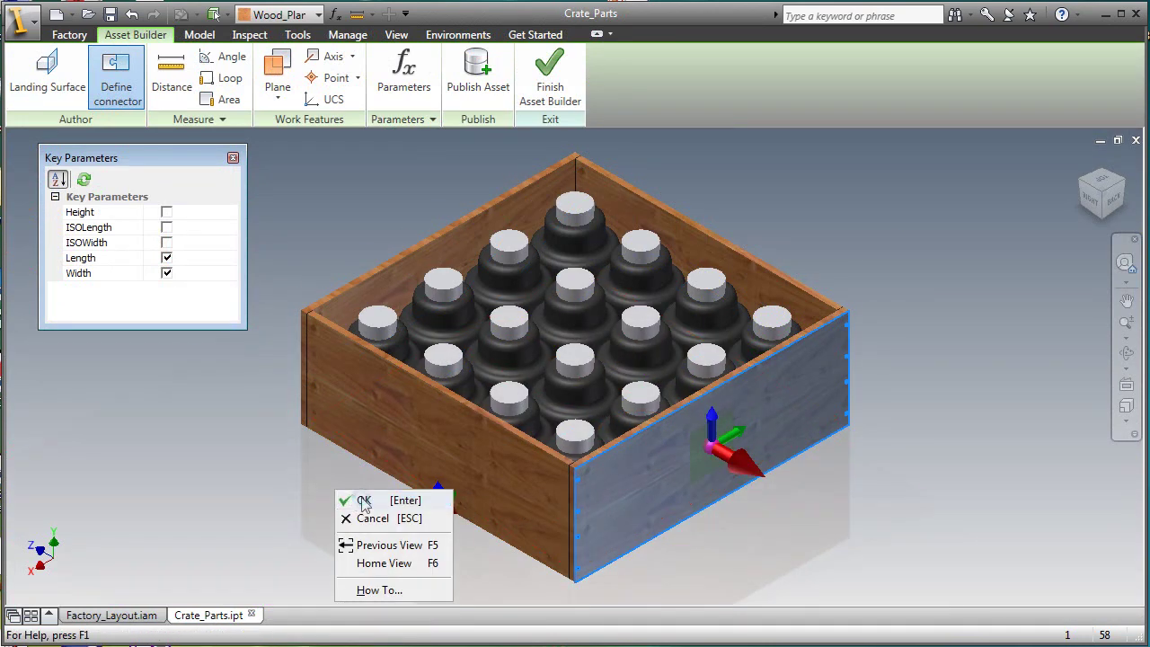
pyautogui.click(360, 501)
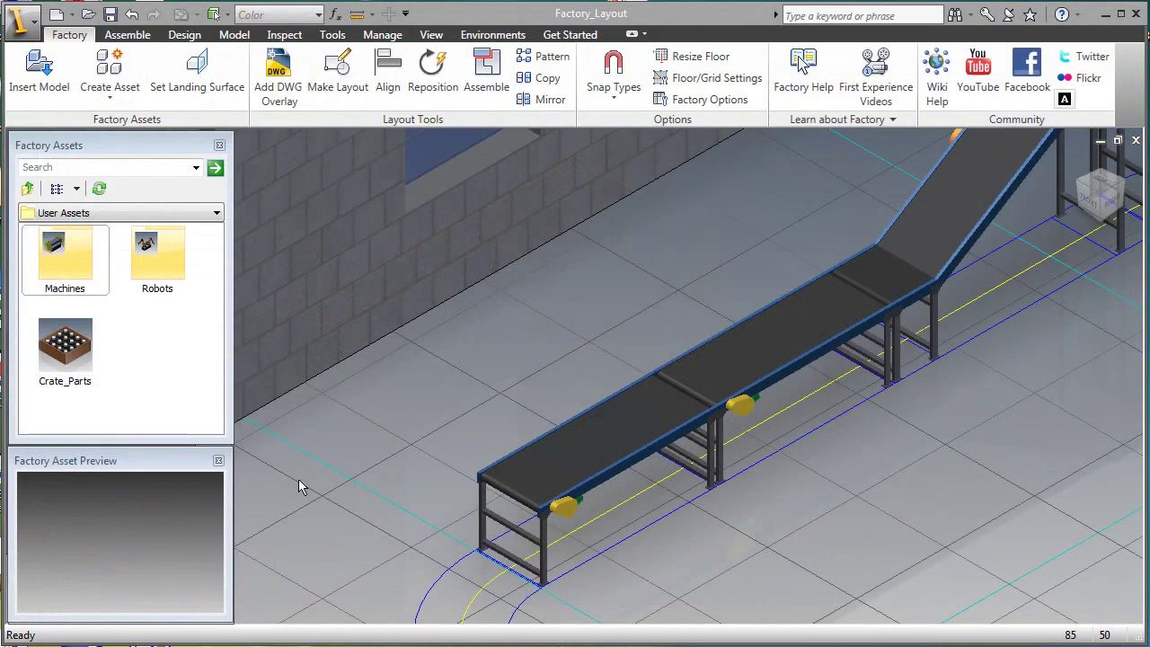
# Place two Crate_Parts assets connected side by side on the floor between the wall and the conveyor
pyautogui.moveTo(86, 354); pyautogui.dragTo(378, 432)
pyautogui.click(378, 433)
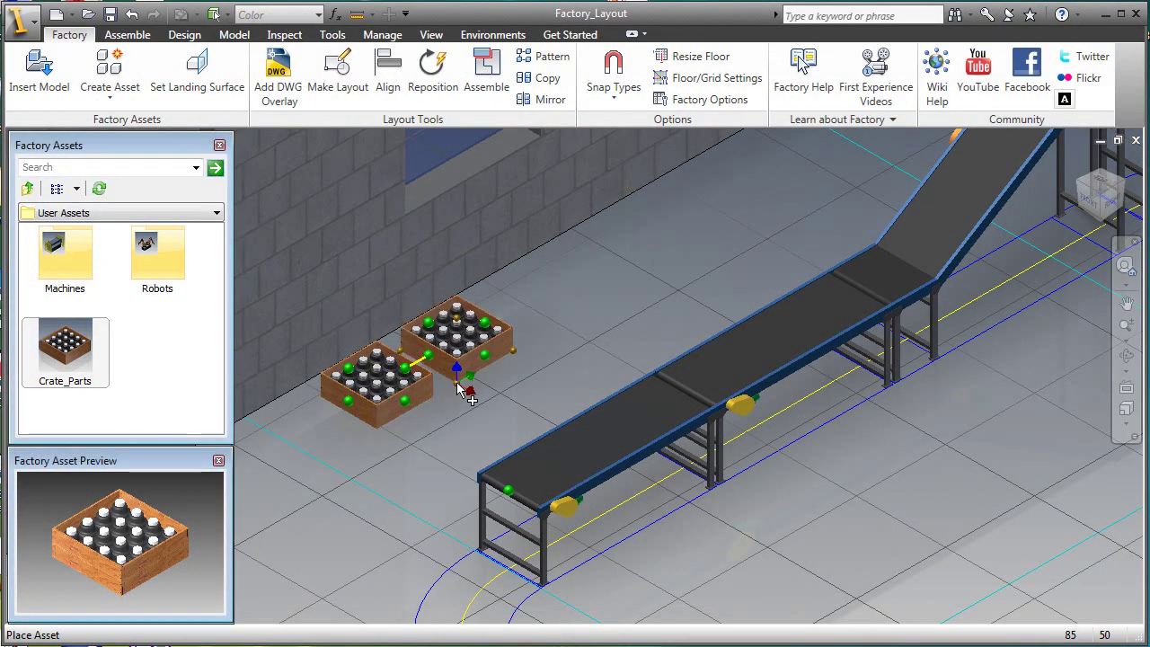
pyautogui.click(454, 418)
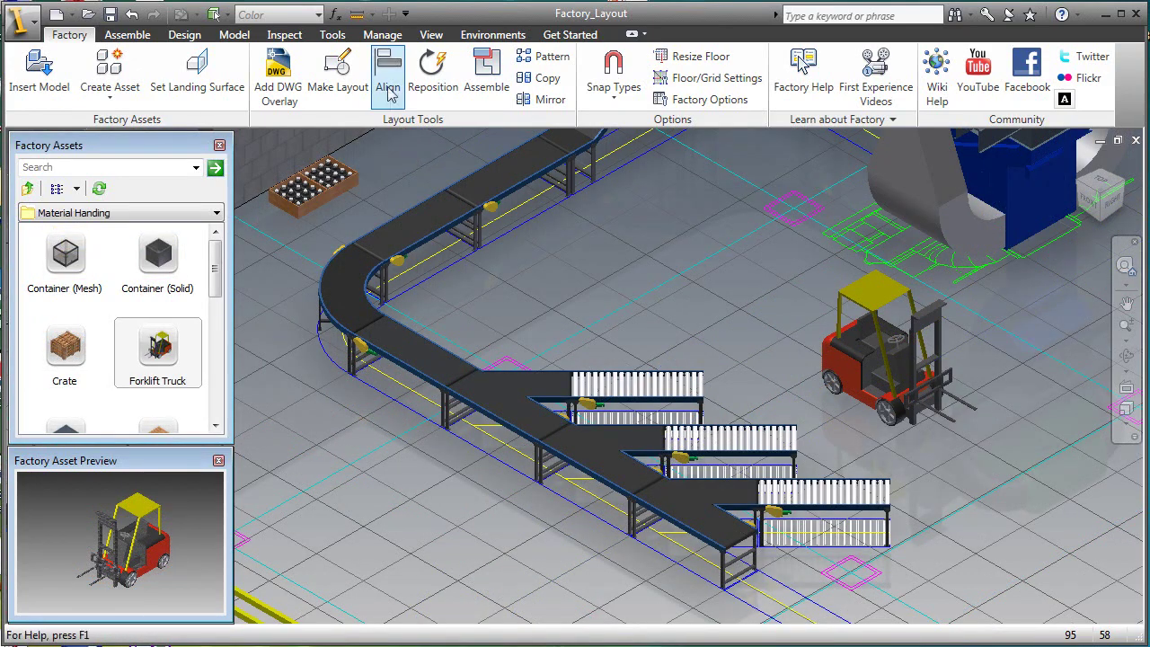
# Align the forklift truck's orientation to the uppermost roller conveyor, using that conveyor as the reference
pyautogui.click(389, 90)
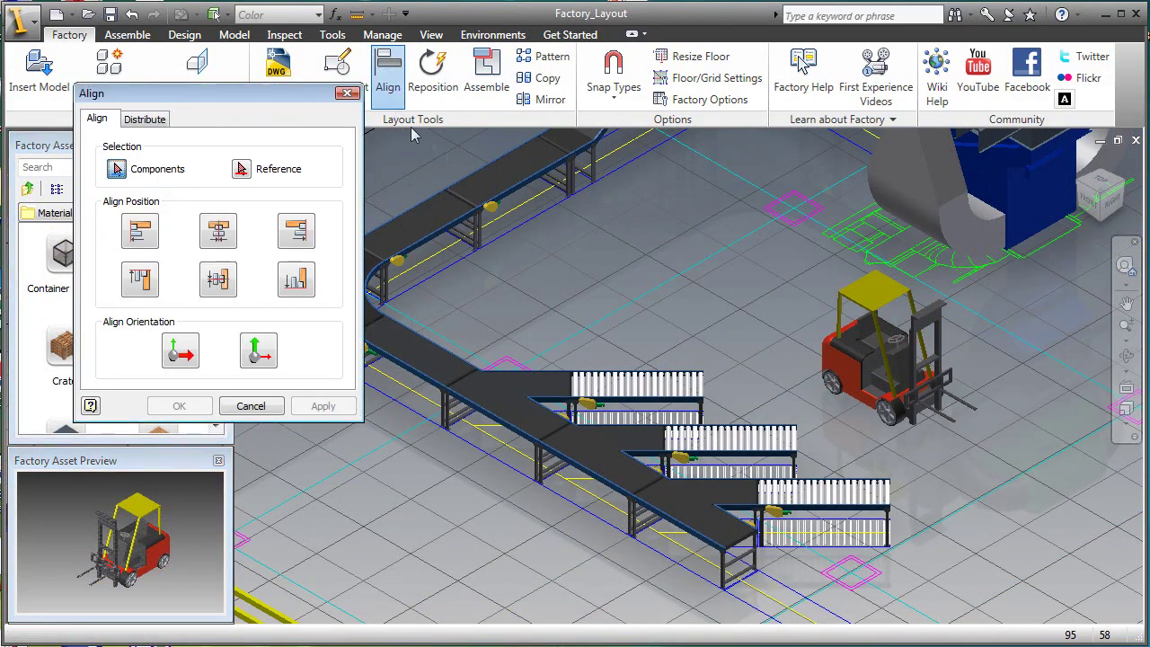
pyautogui.click(800, 354)
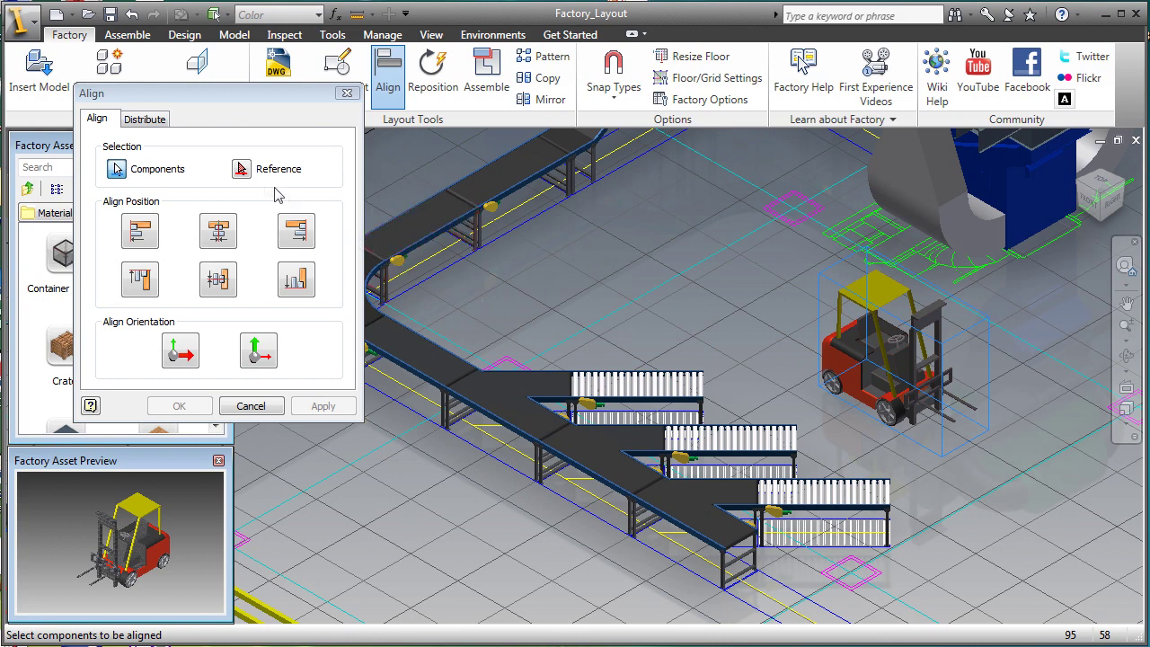
pyautogui.click(245, 171)
pyautogui.click(633, 391)
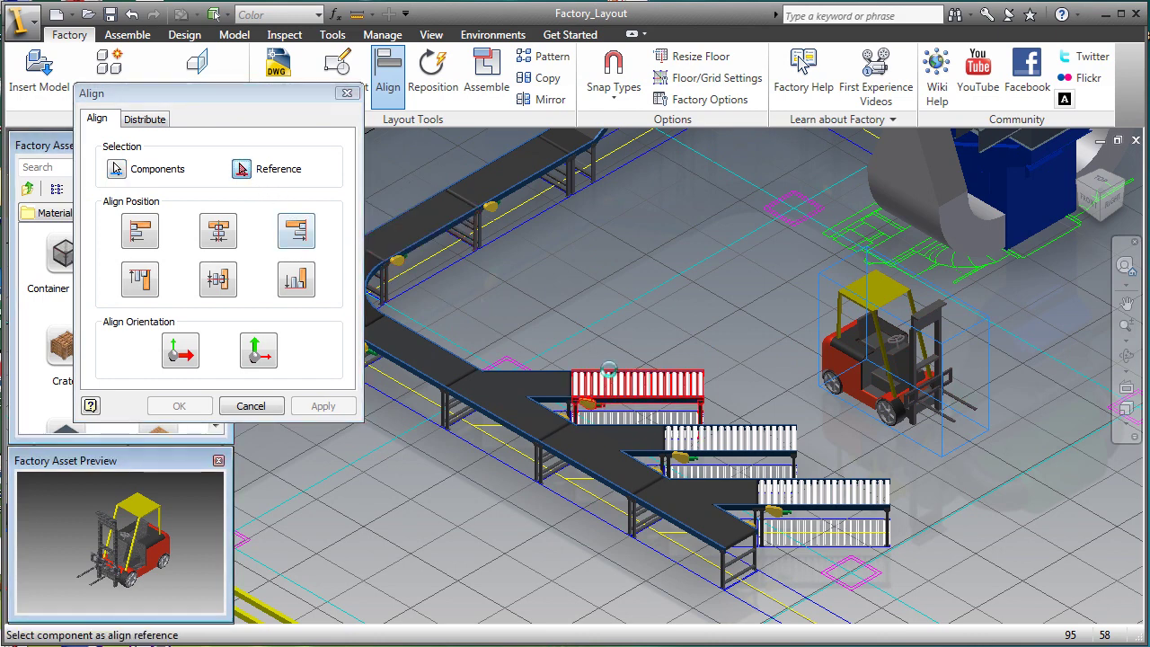
pyautogui.click(187, 354)
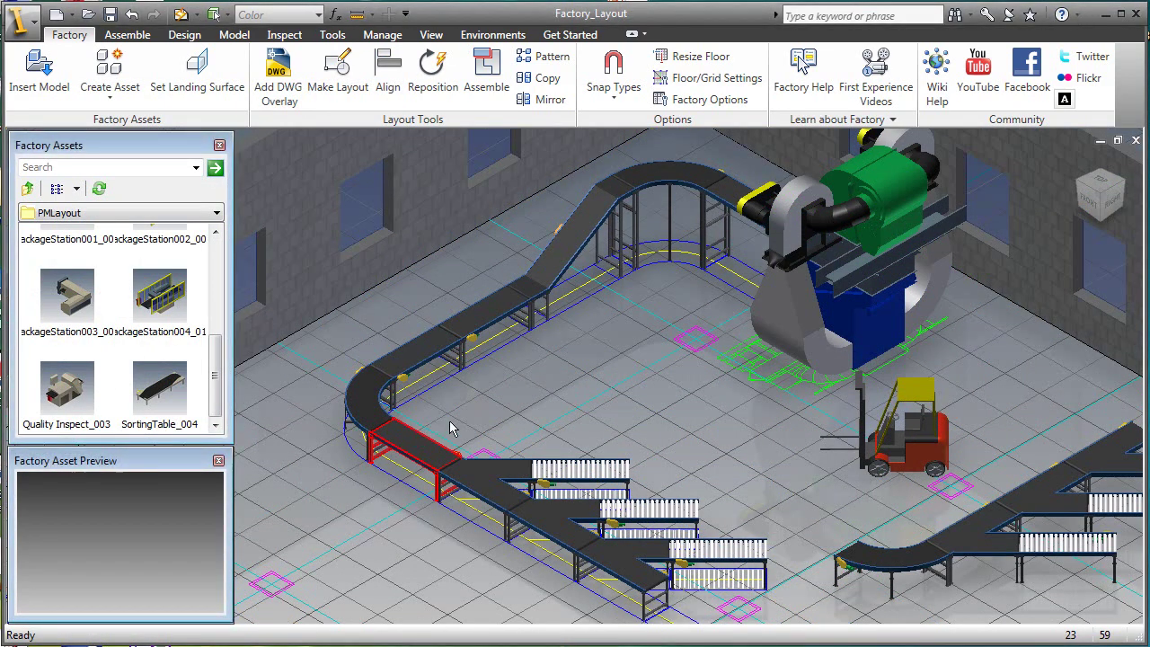
# Move the straight belt conveyor out of the line and insert a Quality Inspect_003 machine in its place after the curve
pyautogui.moveTo(451, 429); pyautogui.dragTo(620, 419)
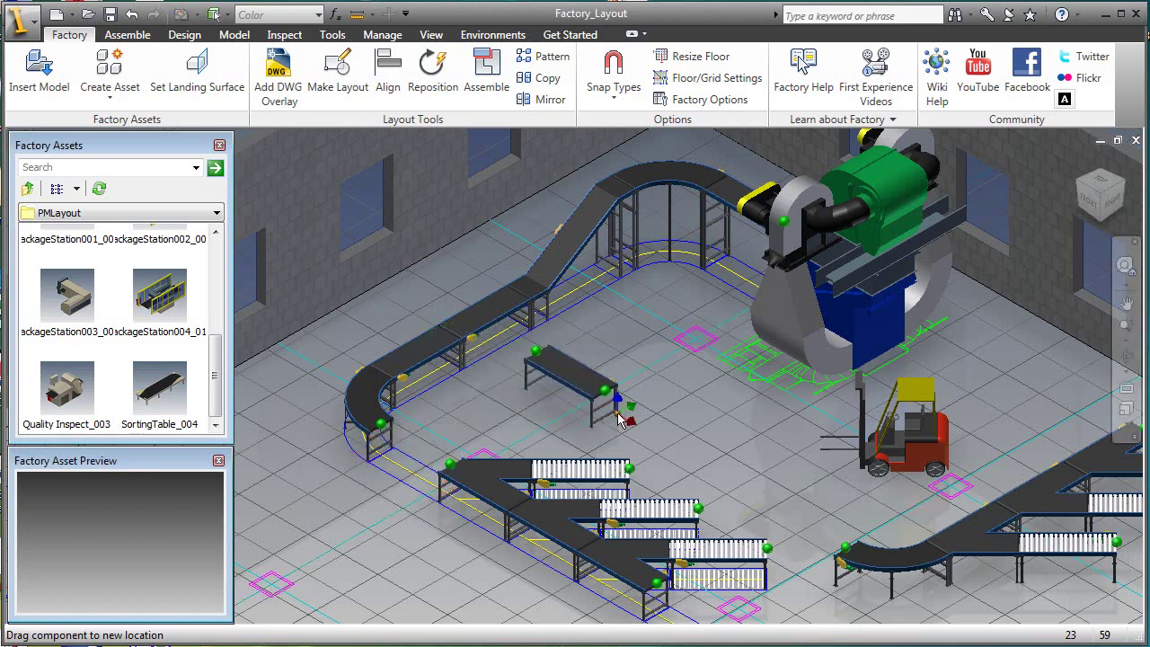
pyautogui.click(62, 393)
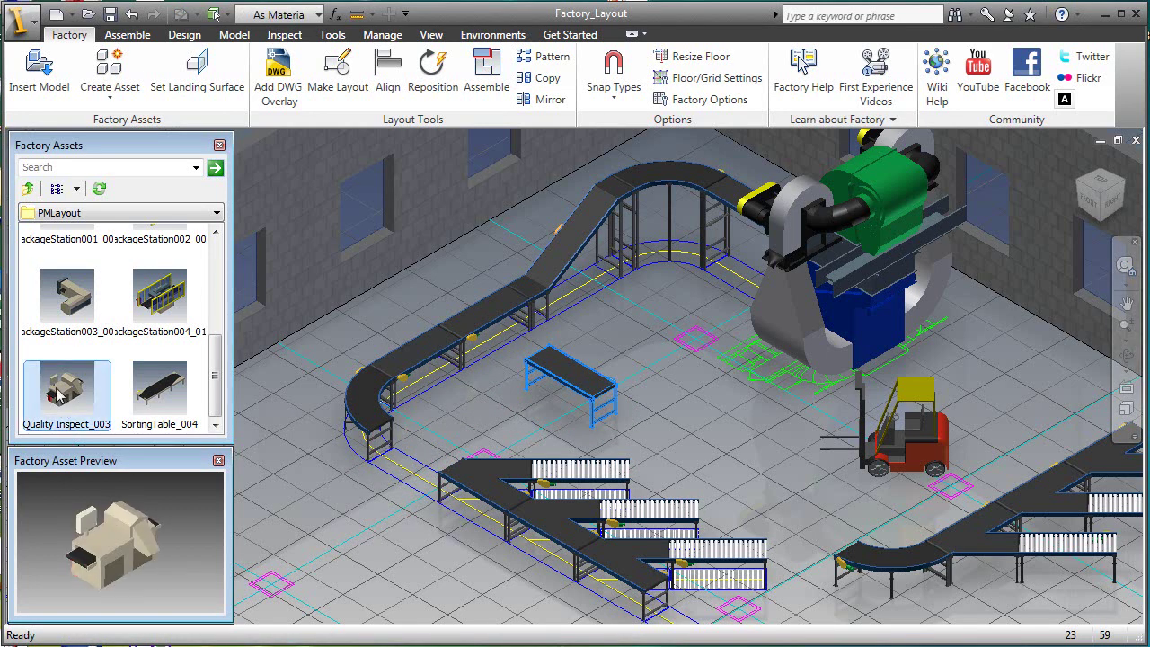
pyautogui.moveTo(319, 501); pyautogui.dragTo(329, 502)
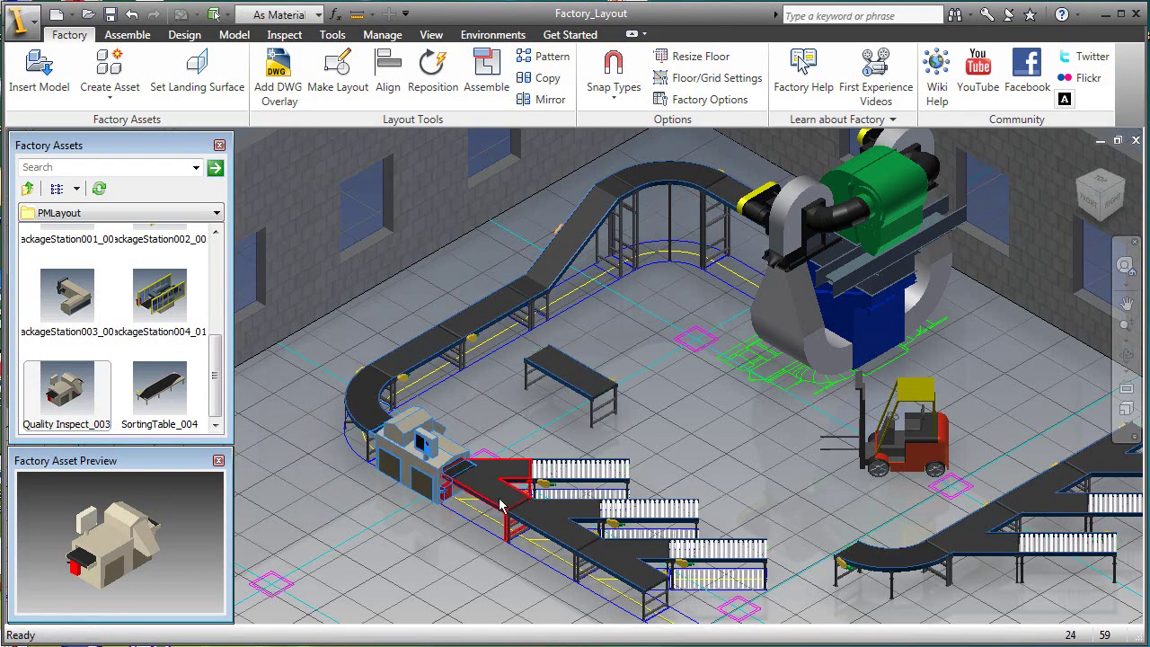
# Move the diverging roller conveyor line aside and connect the other line's curved conveyor to the inspection machine's outlet
pyautogui.moveTo(454, 559); pyautogui.dragTo(709, 556)
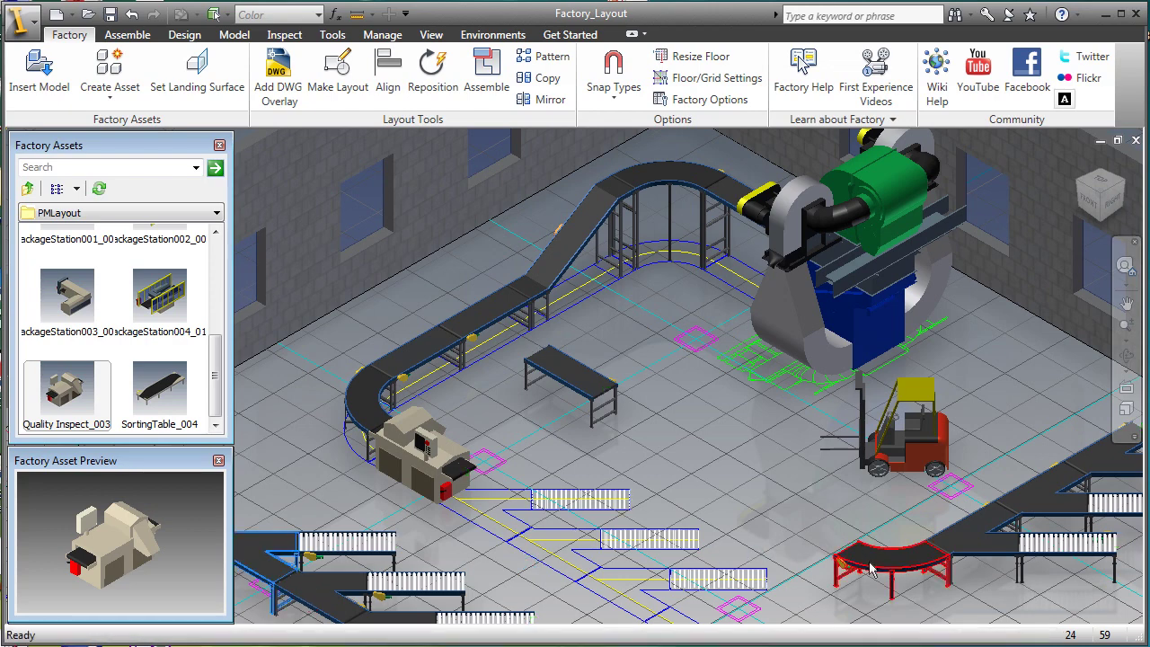
pyautogui.moveTo(859, 563); pyautogui.dragTo(490, 486)
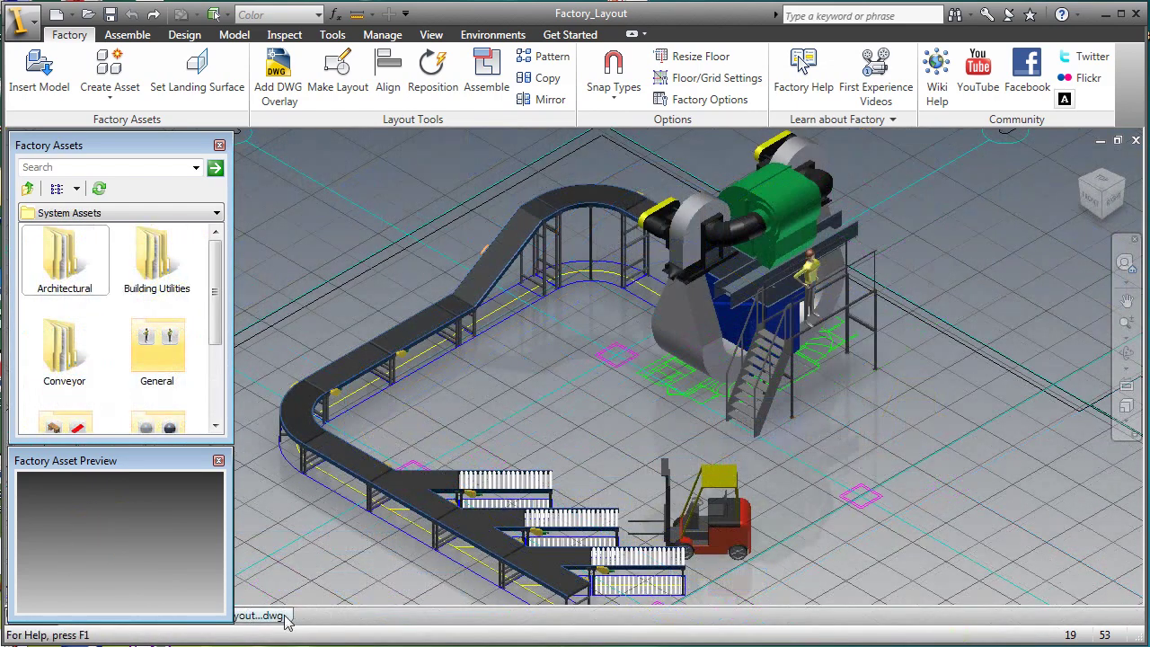
# Place a Top base view of the factory layout, using View3 at 1 / 50 scale, on the Factory Layout Drawing sheet
pyautogui.click(284, 620)
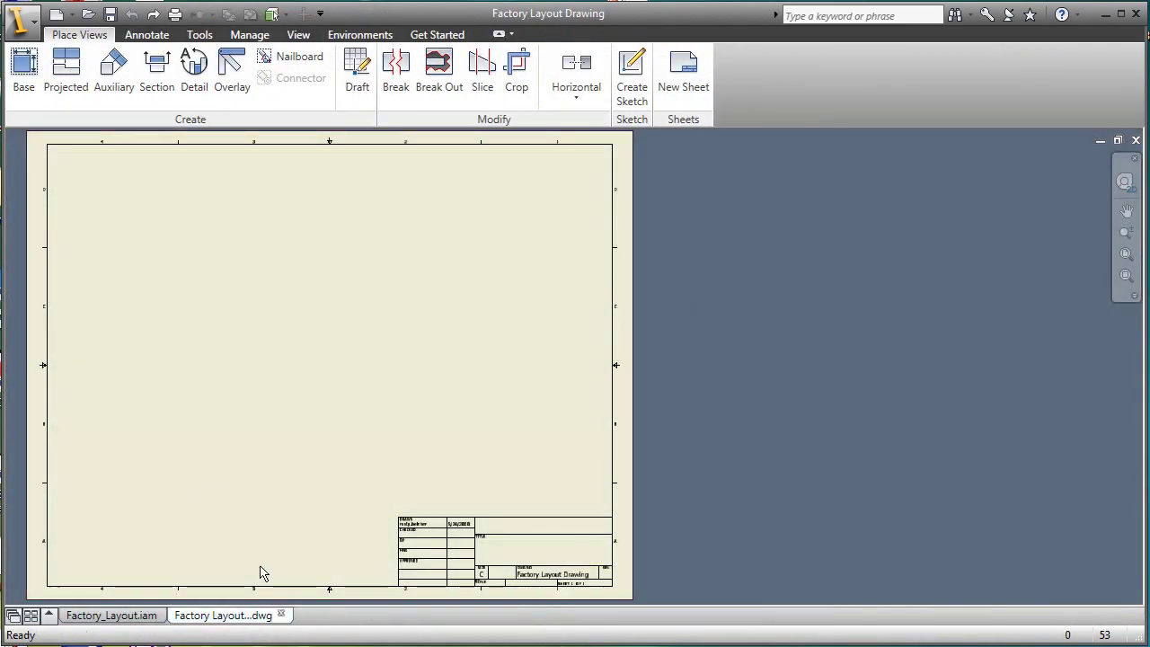
pyautogui.click(25, 77)
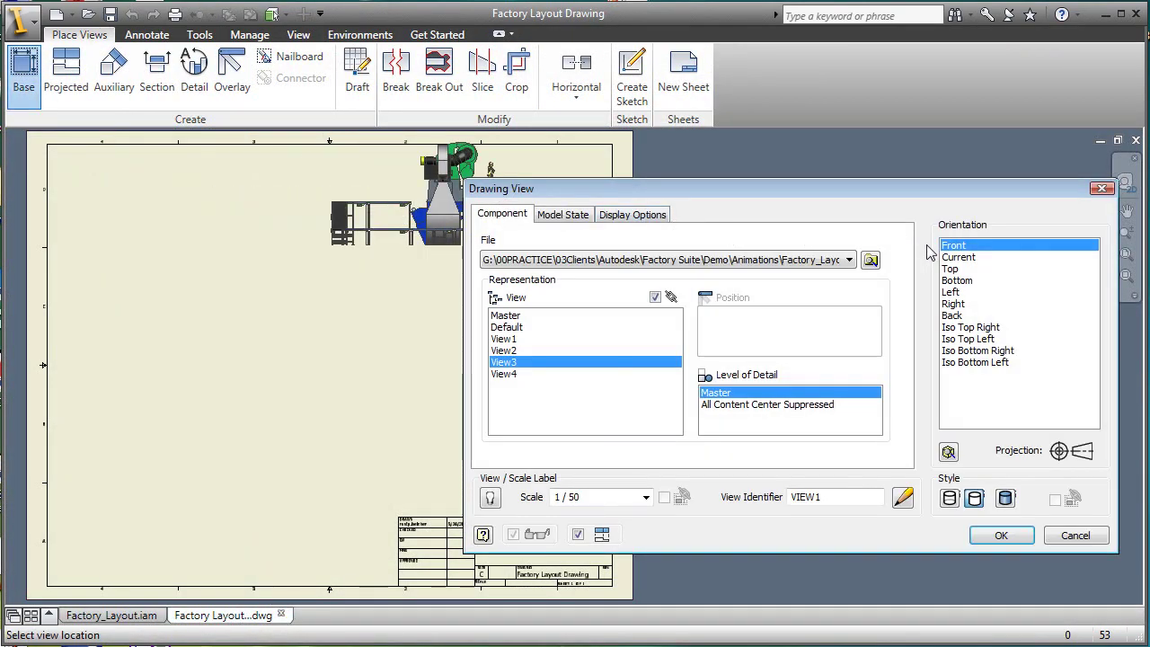
pyautogui.click(949, 269)
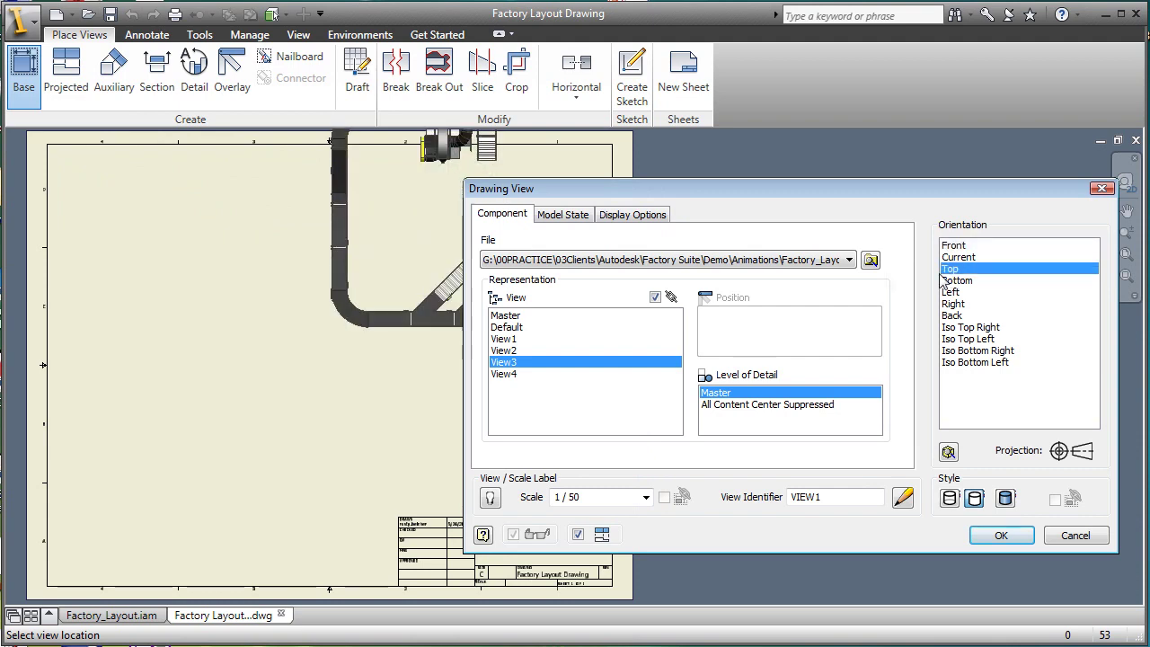
pyautogui.click(210, 284)
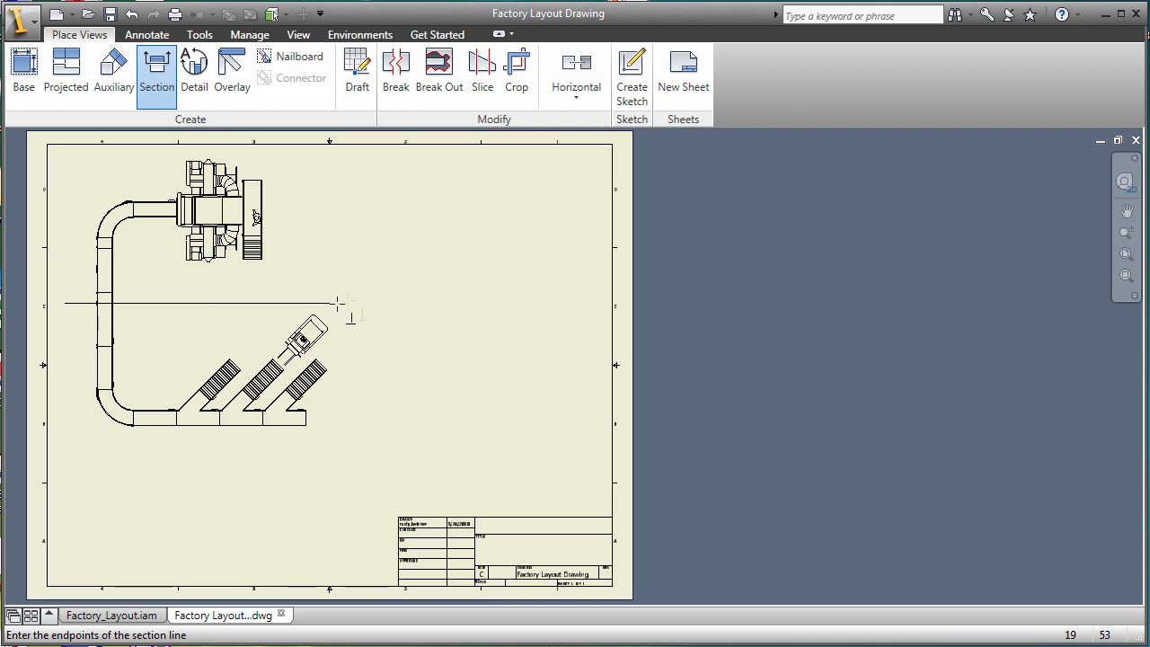
# Create a full-depth section view at 1 / 50 scale from the horizontal line across the top view, placing it below that view
pyautogui.rightClick(355, 282)
pyautogui.click(381, 290)
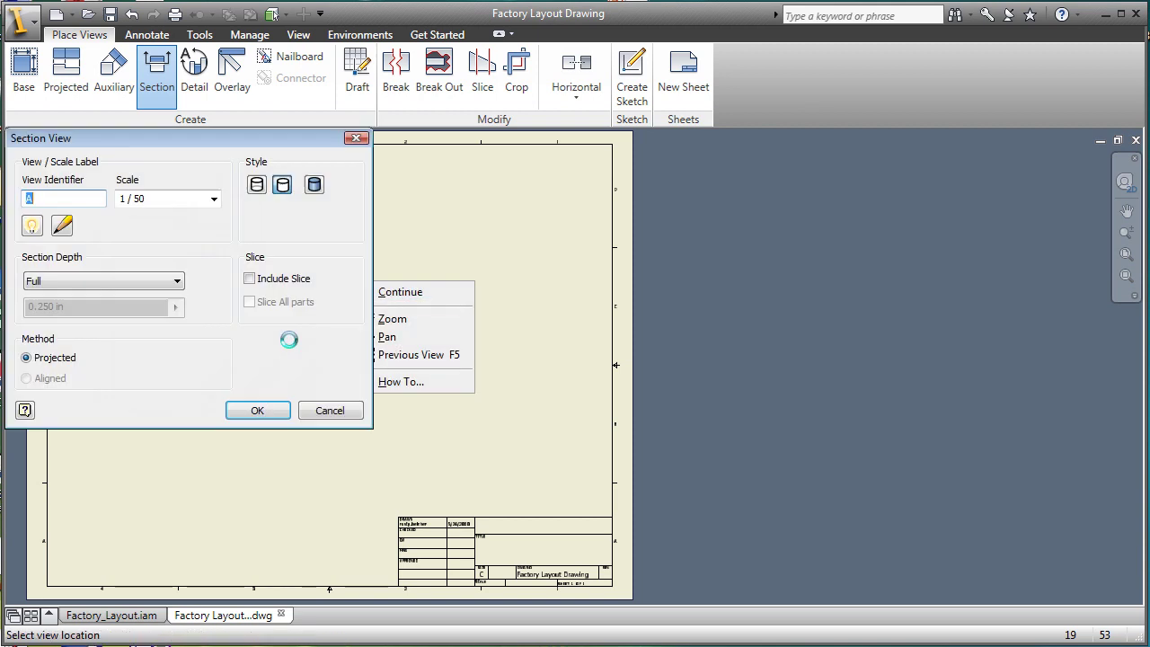
pyautogui.click(216, 508)
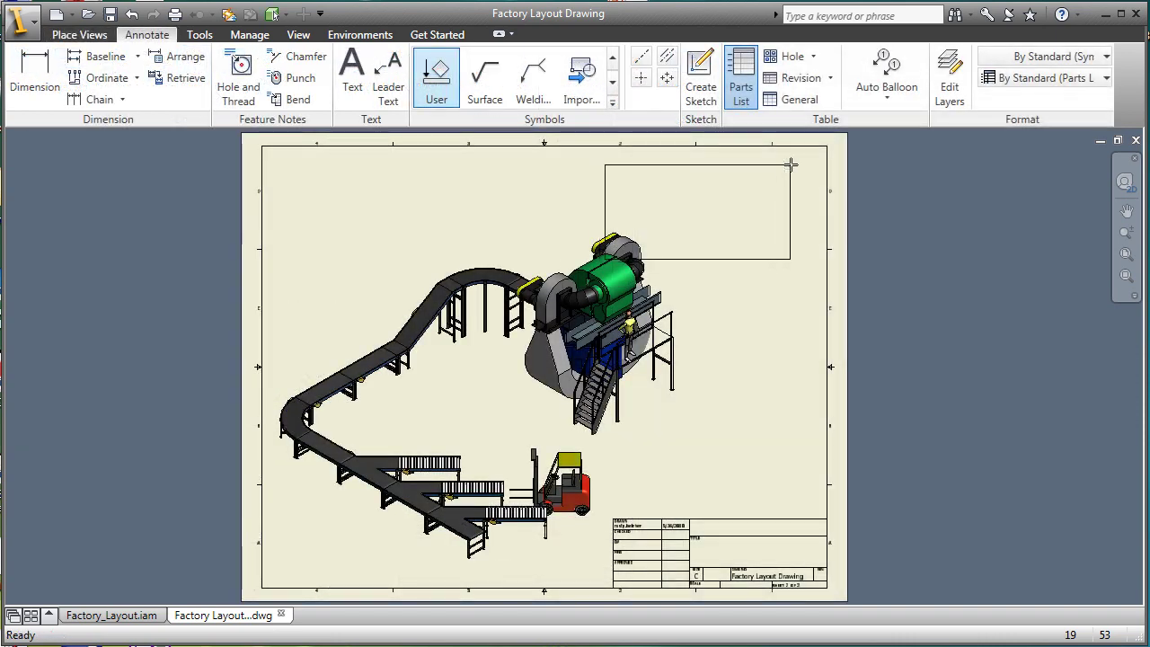
# Place the parts list in the sheet's upper-right corner and select the isometric view's machine and conveyors for auto balloons with horizontal placement
pyautogui.click(827, 156)
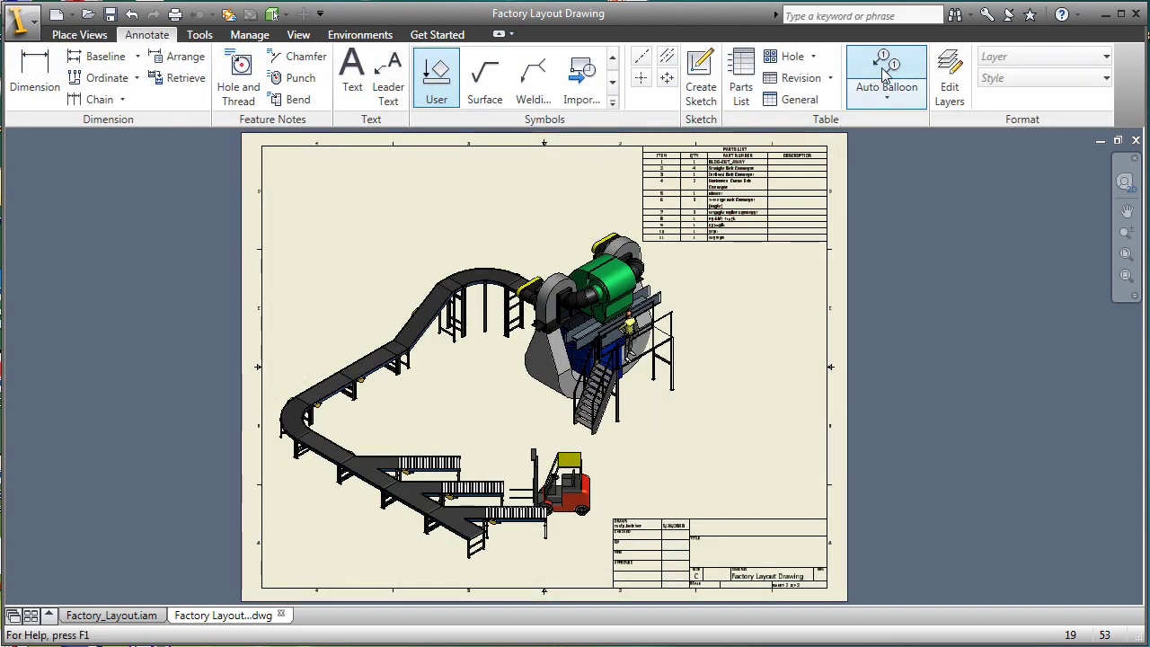
pyautogui.click(885, 75)
pyautogui.click(619, 255)
pyautogui.moveTo(605, 186); pyautogui.dragTo(425, 376)
pyautogui.click(930, 361)
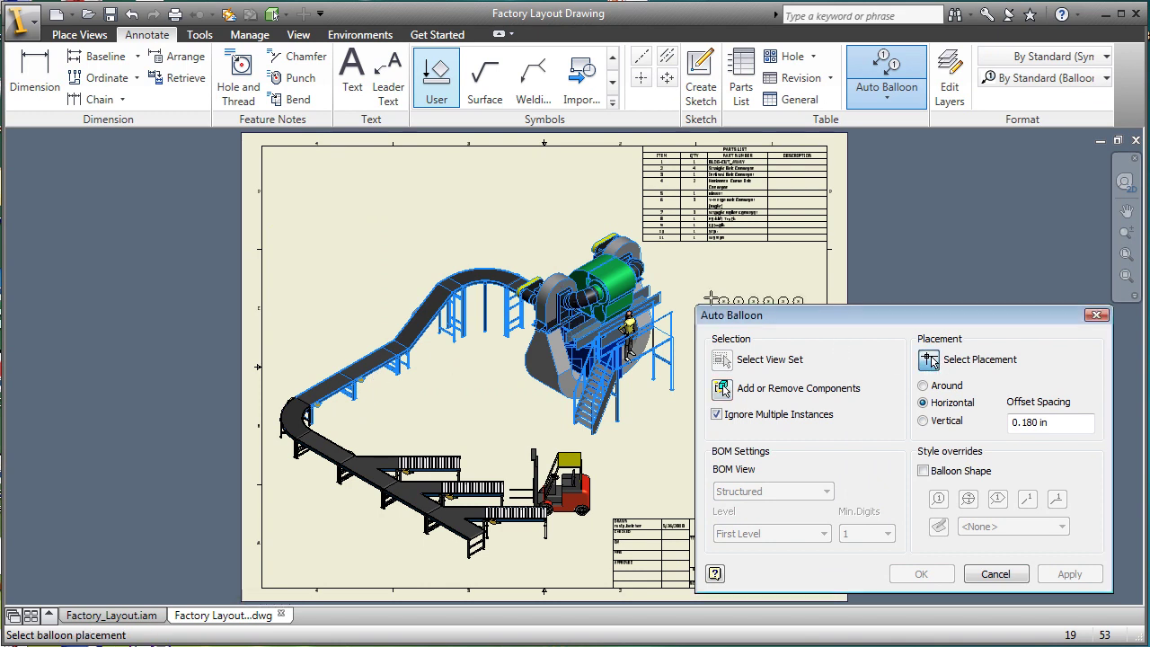